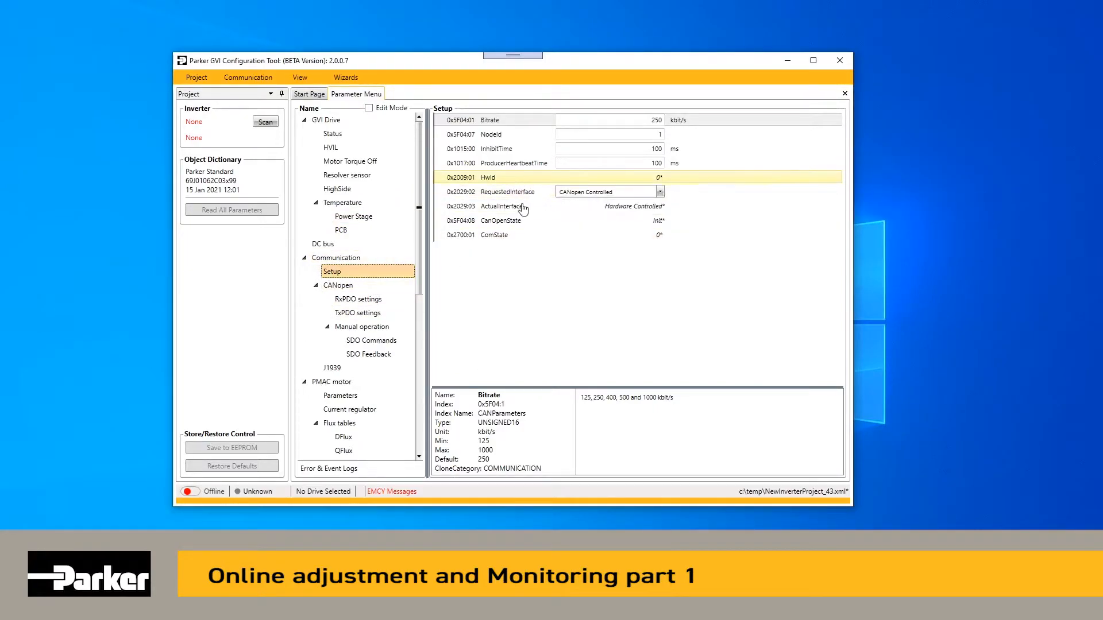
# - Set InhibitTime and ProducerHeartbeatTime to 99 ms in the communication setup parameters
pyautogui.click(513, 163)
pyautogui.click(513, 150)
pyautogui.click(510, 163)
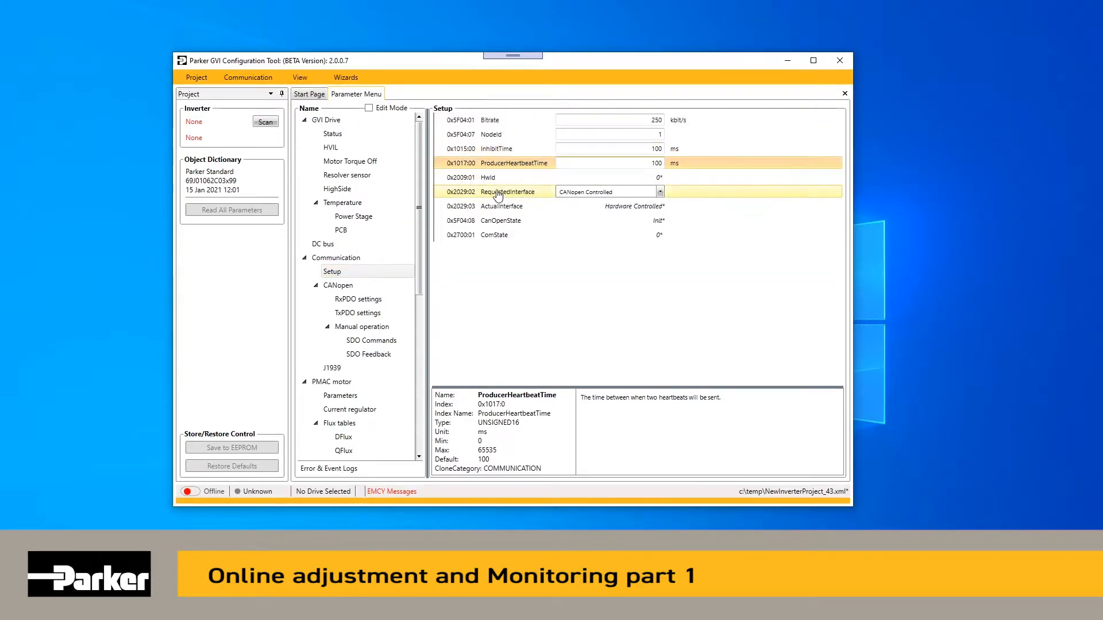
pyautogui.click(498, 152)
pyautogui.click(523, 166)
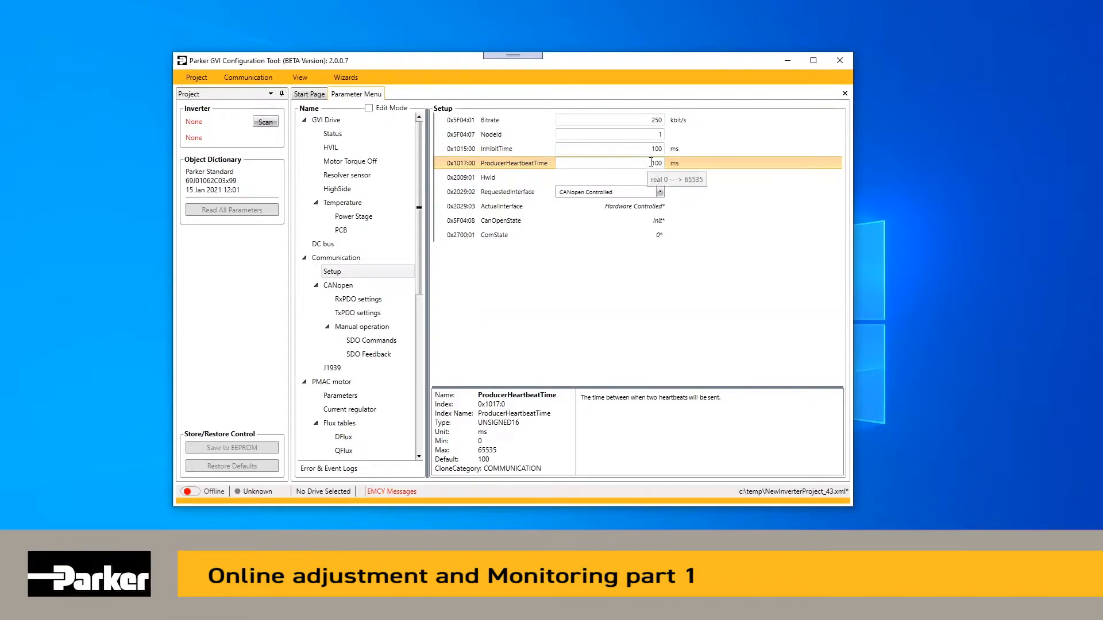
pyautogui.doubleClick(658, 163)
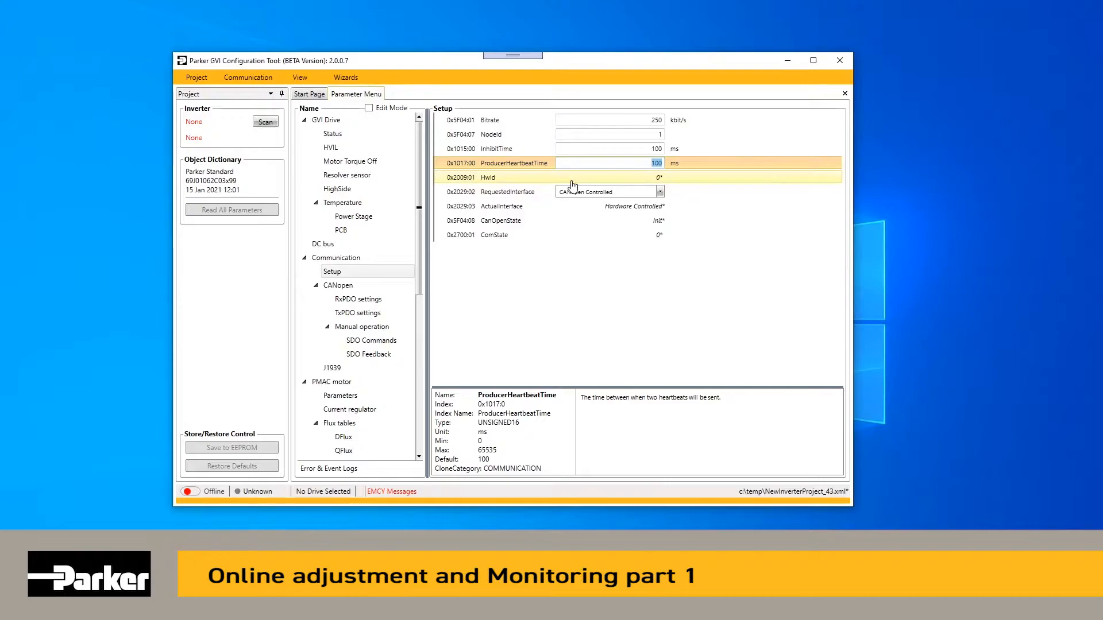
pyautogui.write('99')
pyautogui.click(654, 151)
pyautogui.write('99')
pyautogui.click(649, 165)
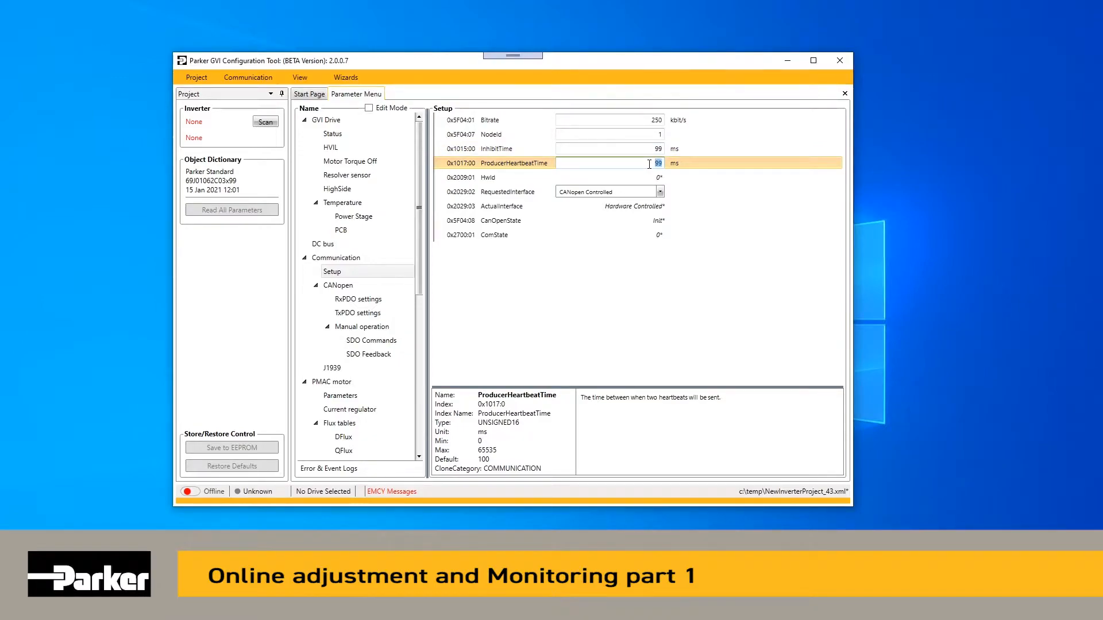
# - Import the object dictionary 69J01062C03x99.epf and check InhibitTime and ProducerHeartbeatTime in the communication setup parameters
pyautogui.click(196, 77)
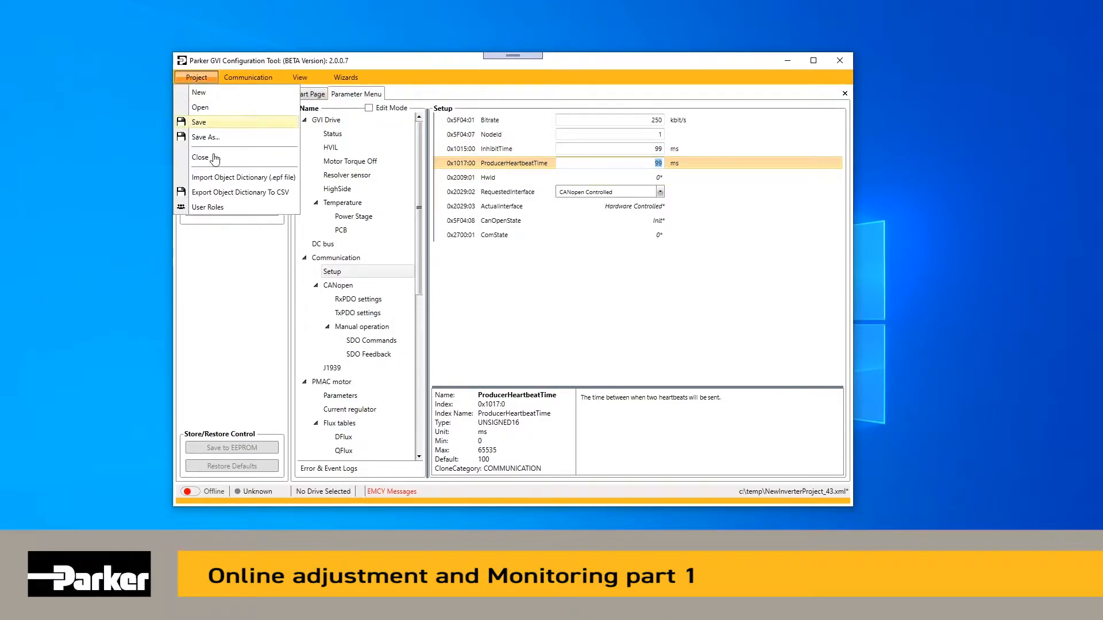
pyautogui.click(257, 179)
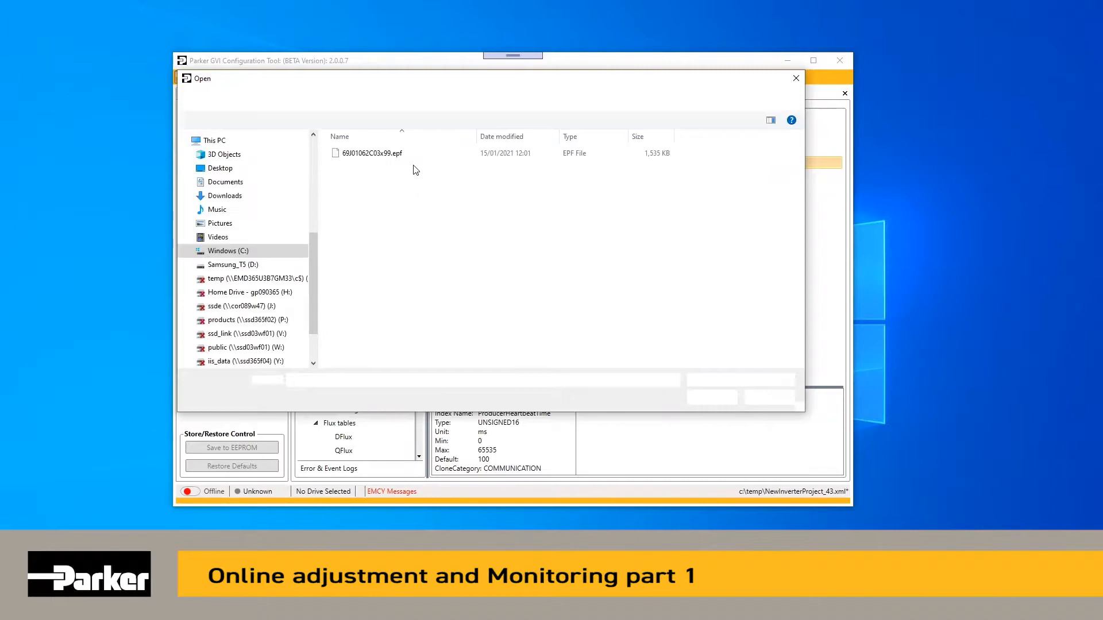
pyautogui.doubleClick(397, 154)
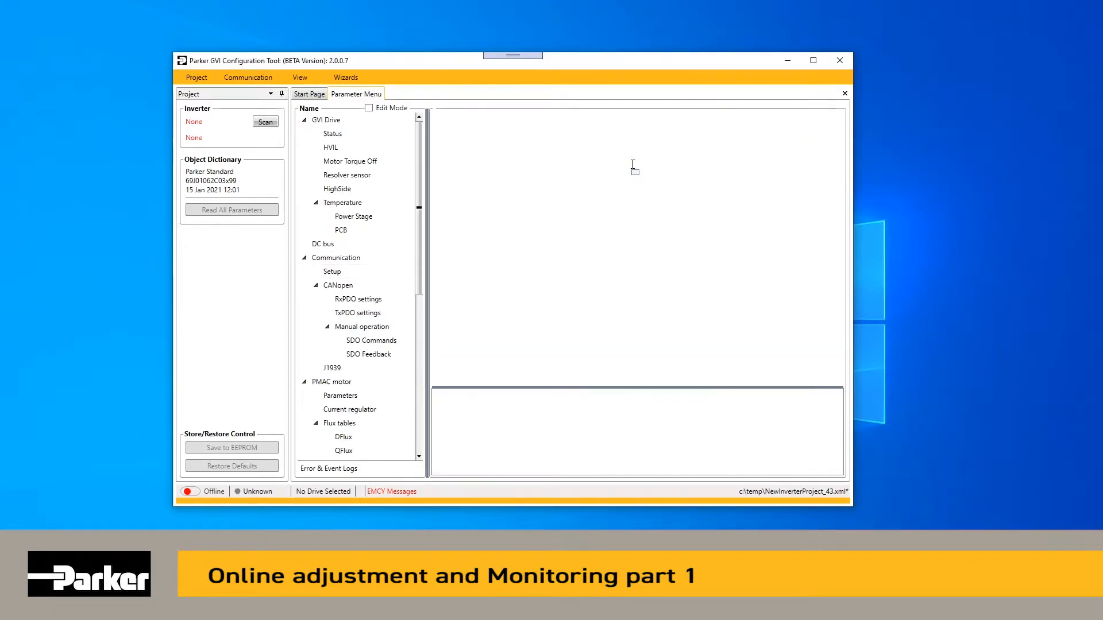
pyautogui.click(336, 271)
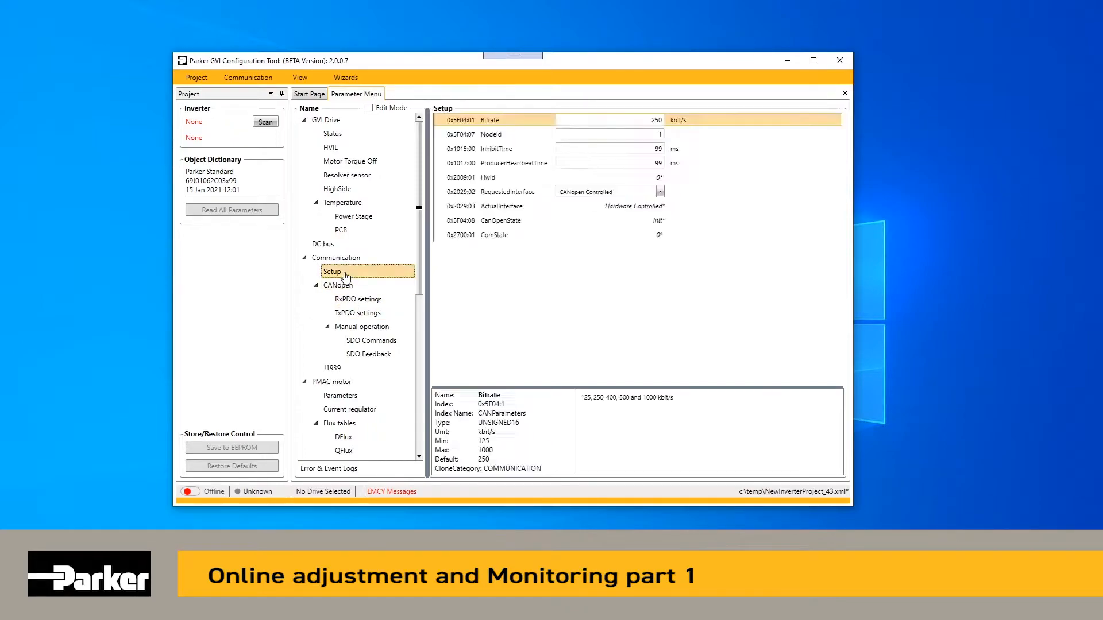
pyautogui.click(638, 149)
pyautogui.click(643, 163)
pyautogui.click(647, 150)
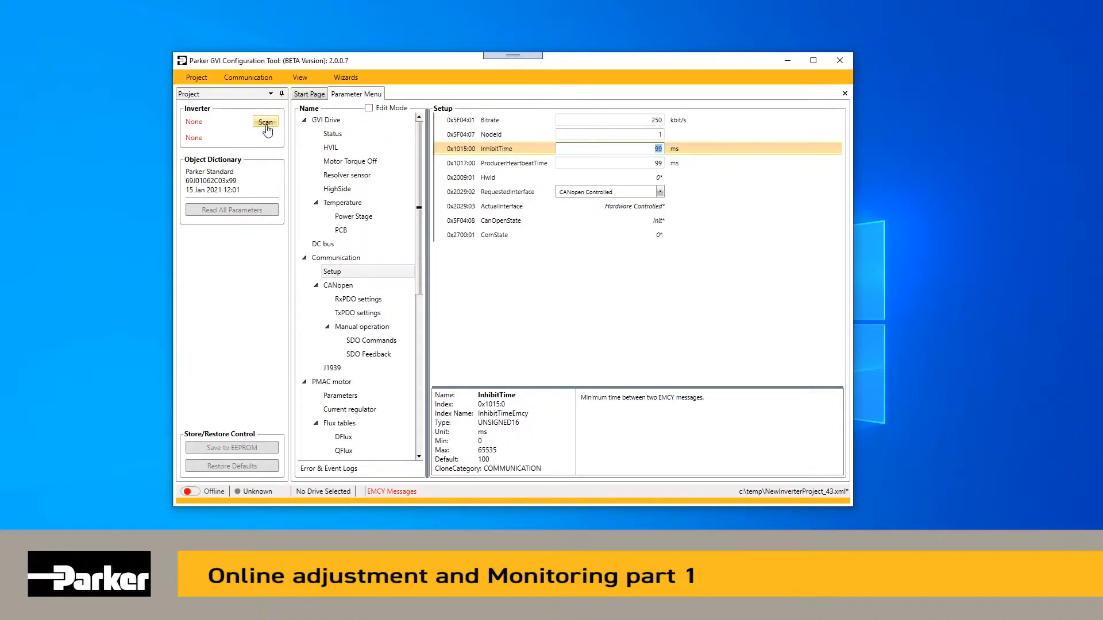
# - Scan for devices at bit rate 250000, select the PARKER GVI inverter with node ID 6, and refresh its information
pyautogui.click(250, 79)
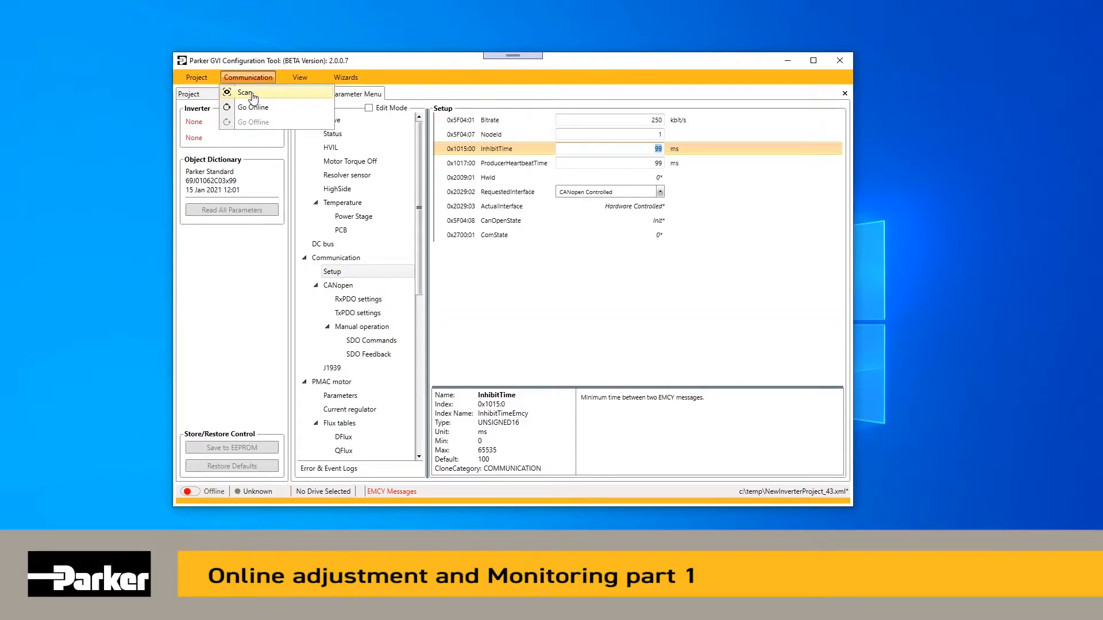
pyautogui.click(246, 94)
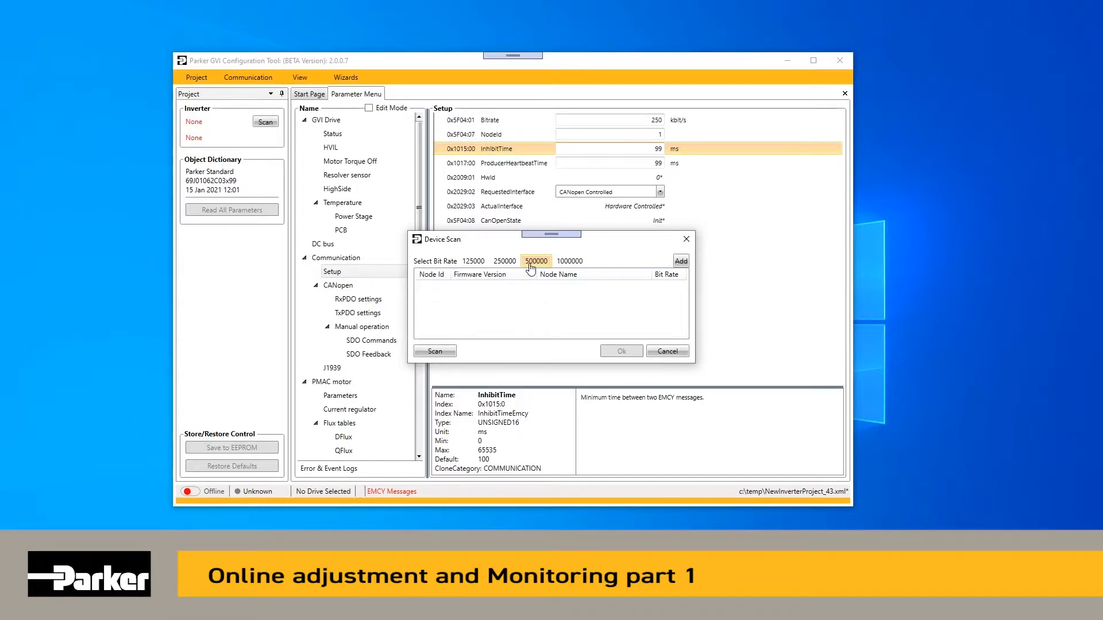
pyautogui.click(505, 263)
pyautogui.click(435, 352)
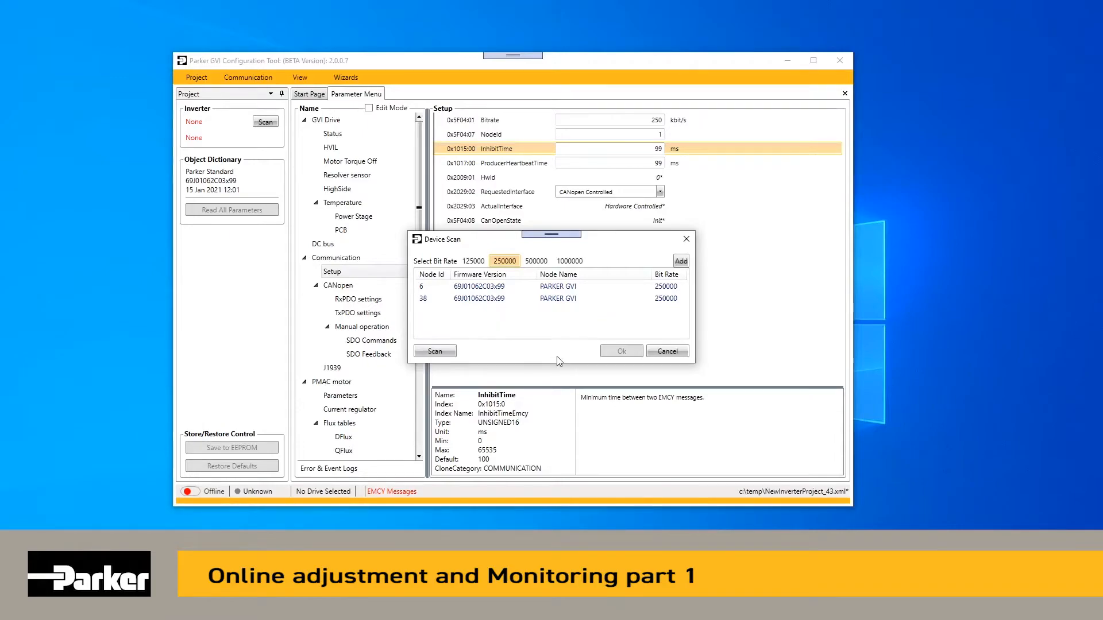
pyautogui.click(510, 291)
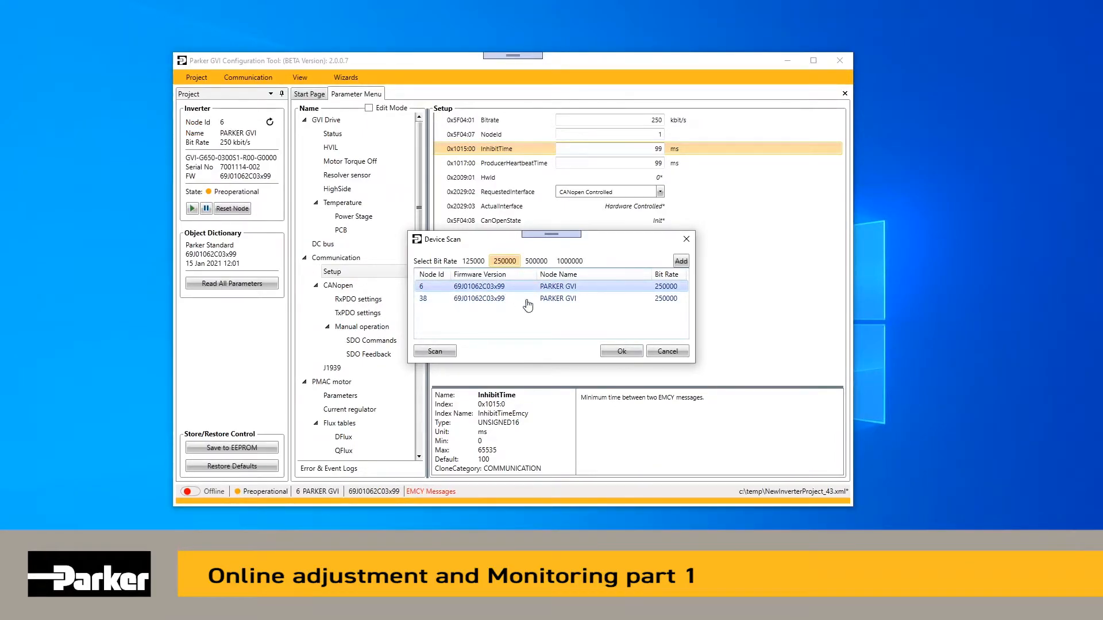
pyautogui.click(622, 351)
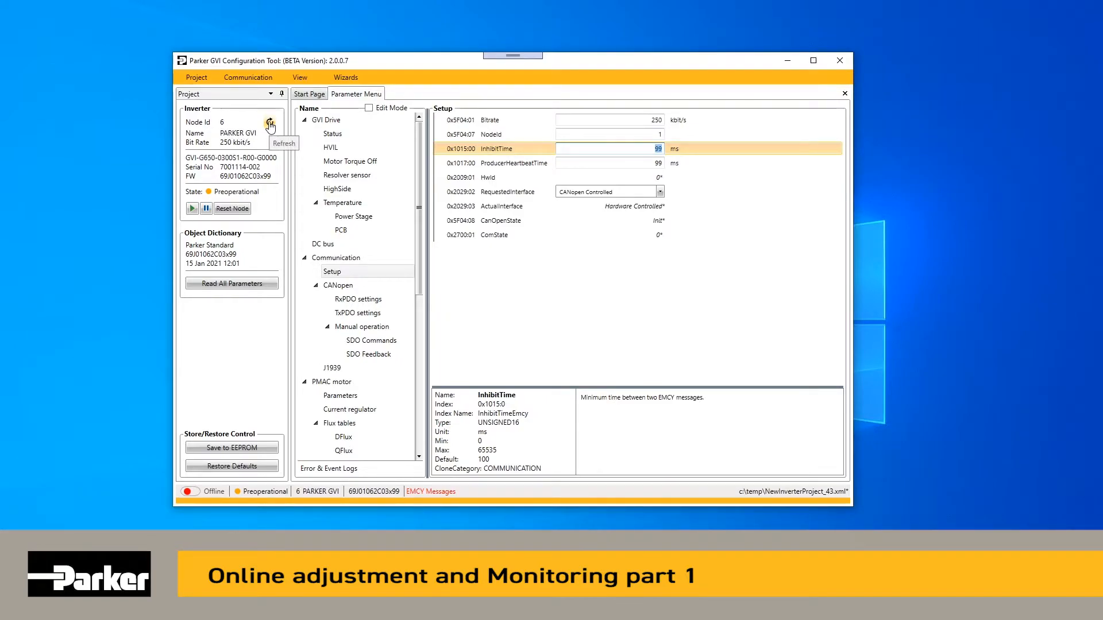
pyautogui.click(269, 122)
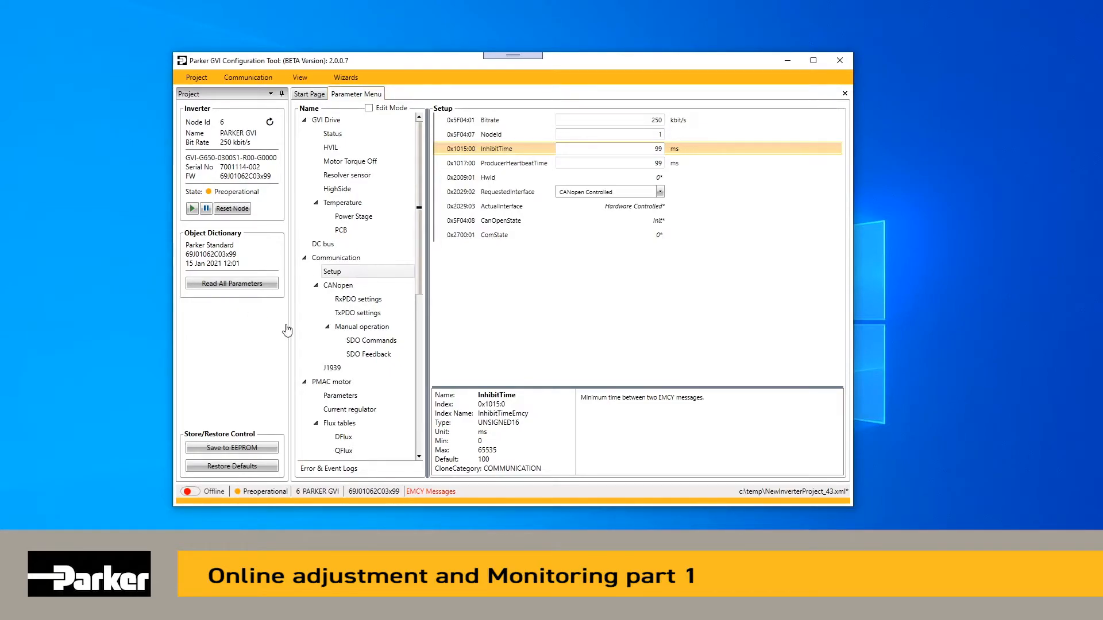
# - Read all parameters from the inverter, accept after reviewing the read errors, and check InhibitTime and ProducerHeartbeatTime
pyautogui.click(224, 290)
pyautogui.click(224, 285)
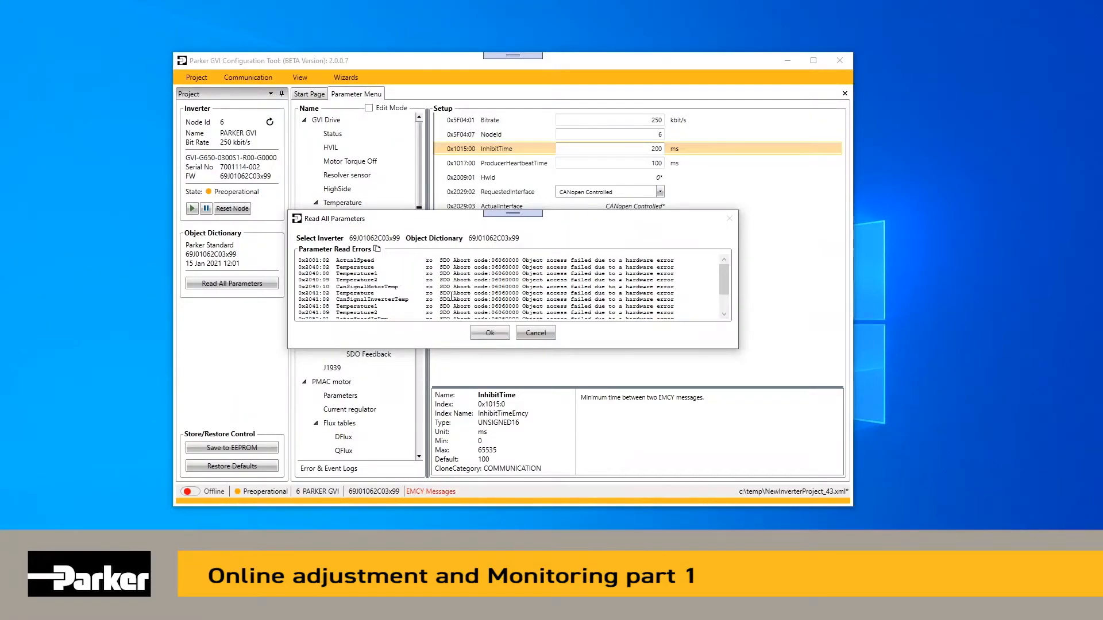
pyautogui.scroll(-1, 400, 288)
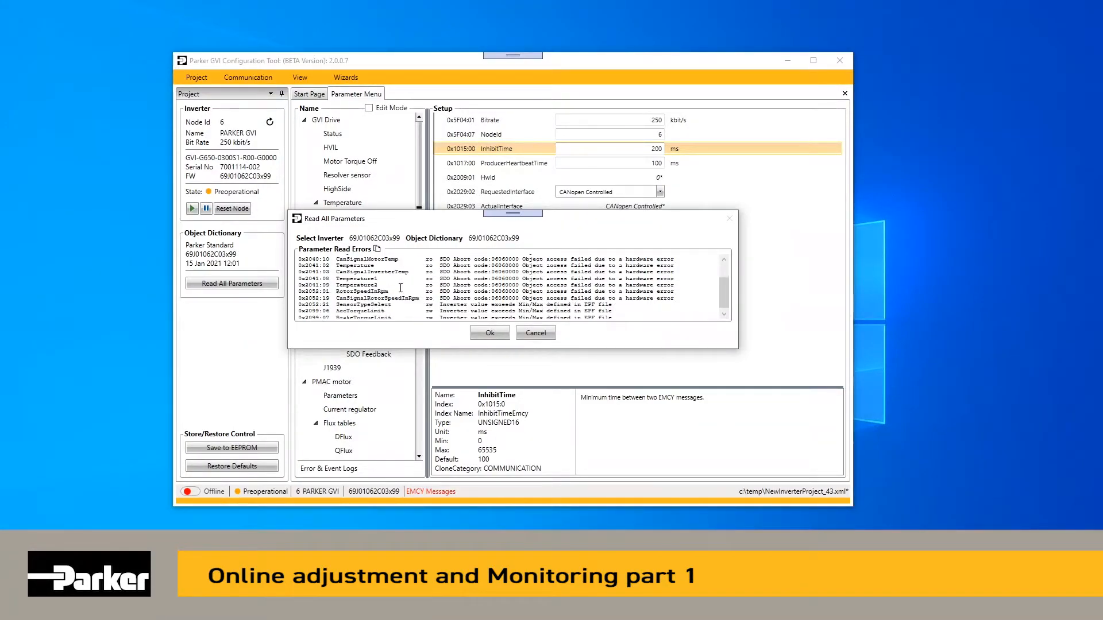
pyautogui.scroll(2, 401, 288)
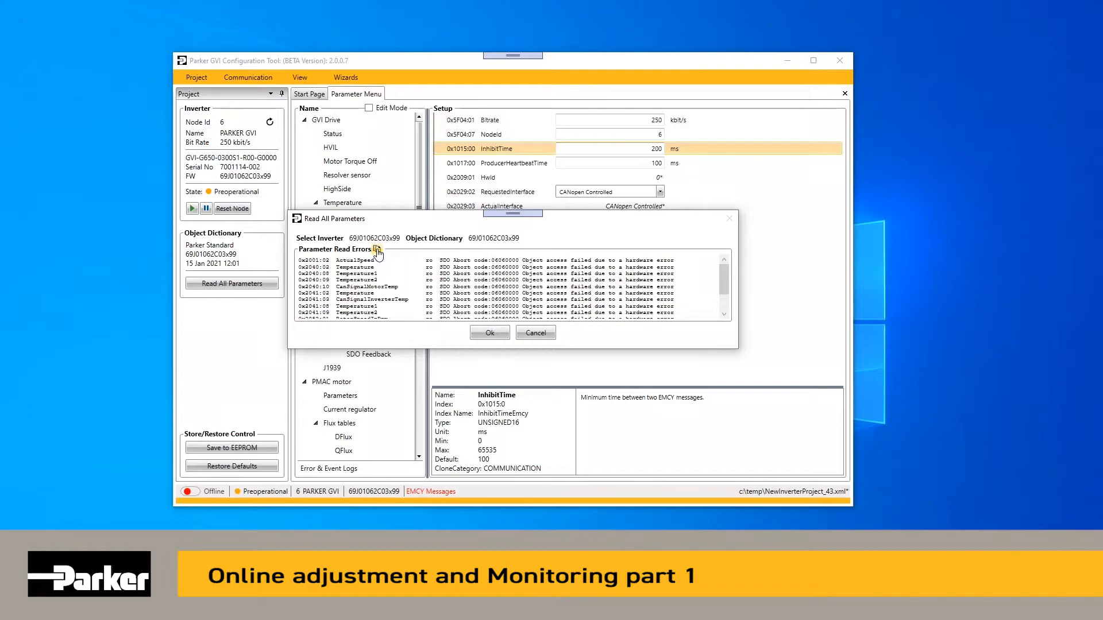
pyautogui.click(491, 338)
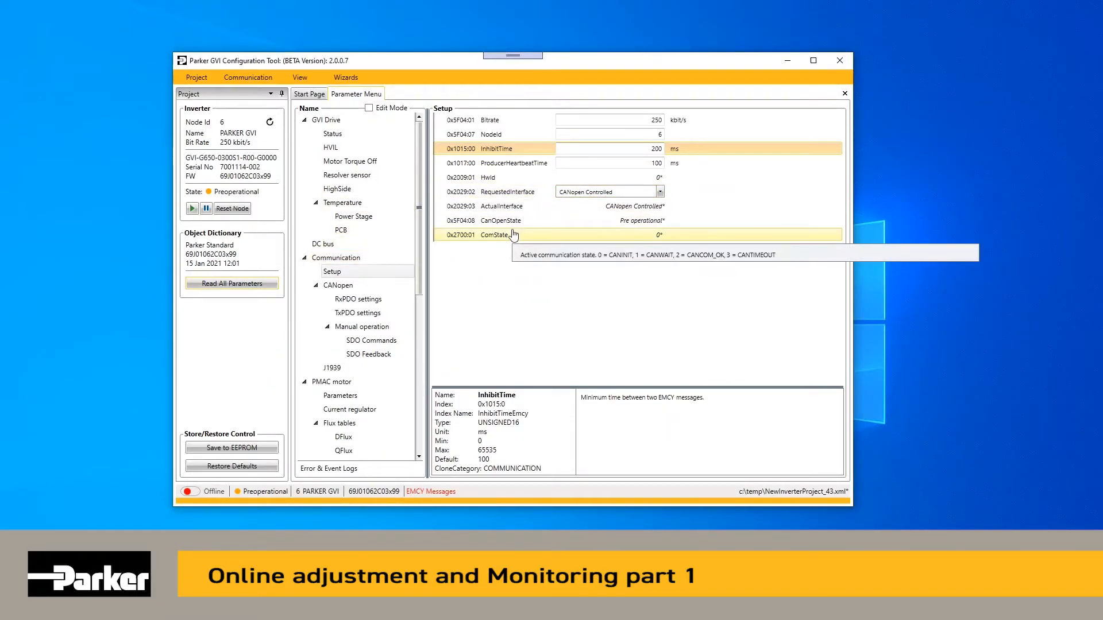
pyautogui.click(508, 165)
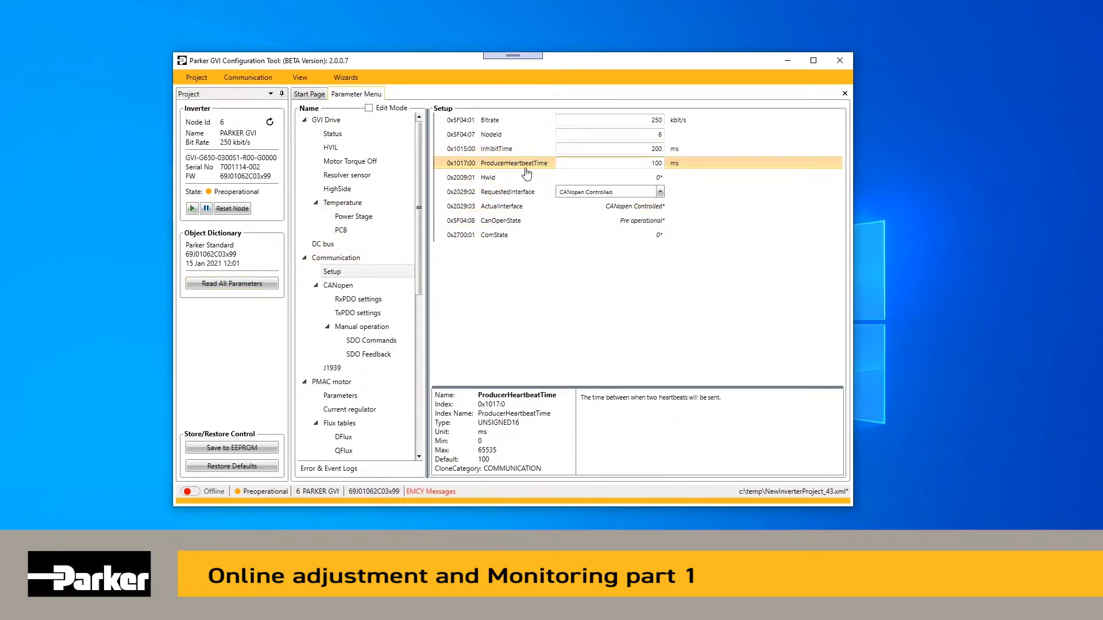
pyautogui.click(495, 151)
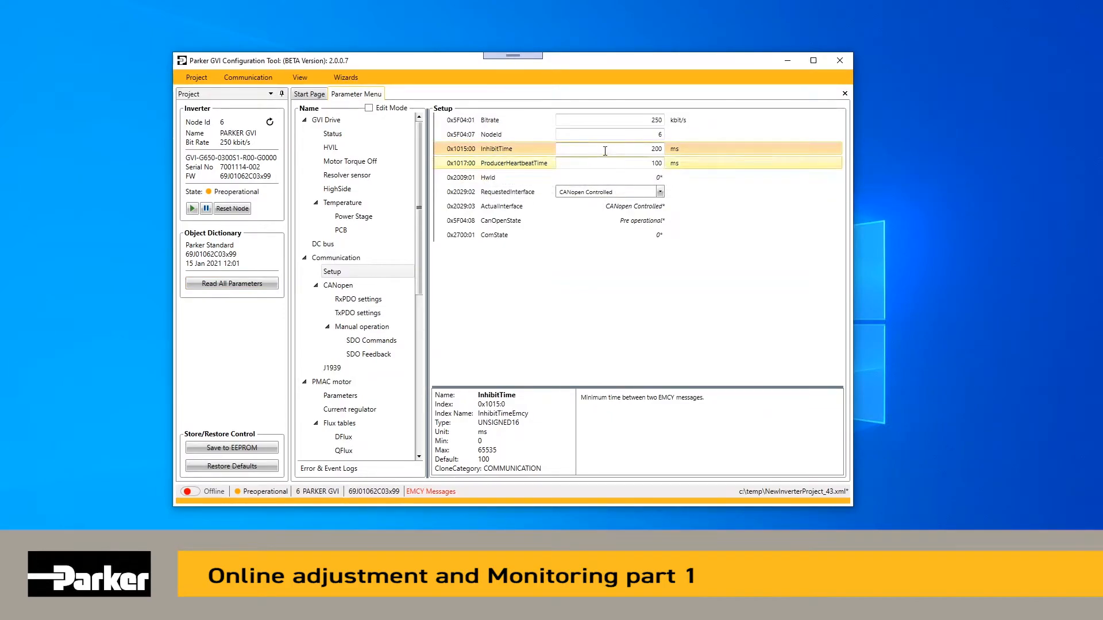
pyautogui.click(568, 166)
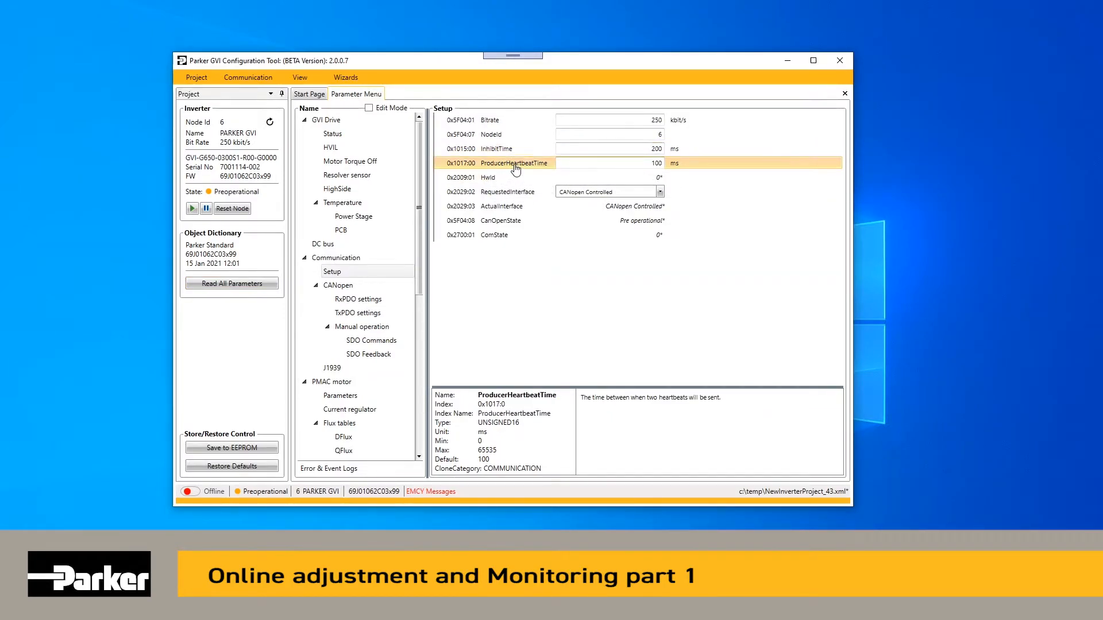
pyautogui.doubleClick(643, 163)
pyautogui.click(643, 149)
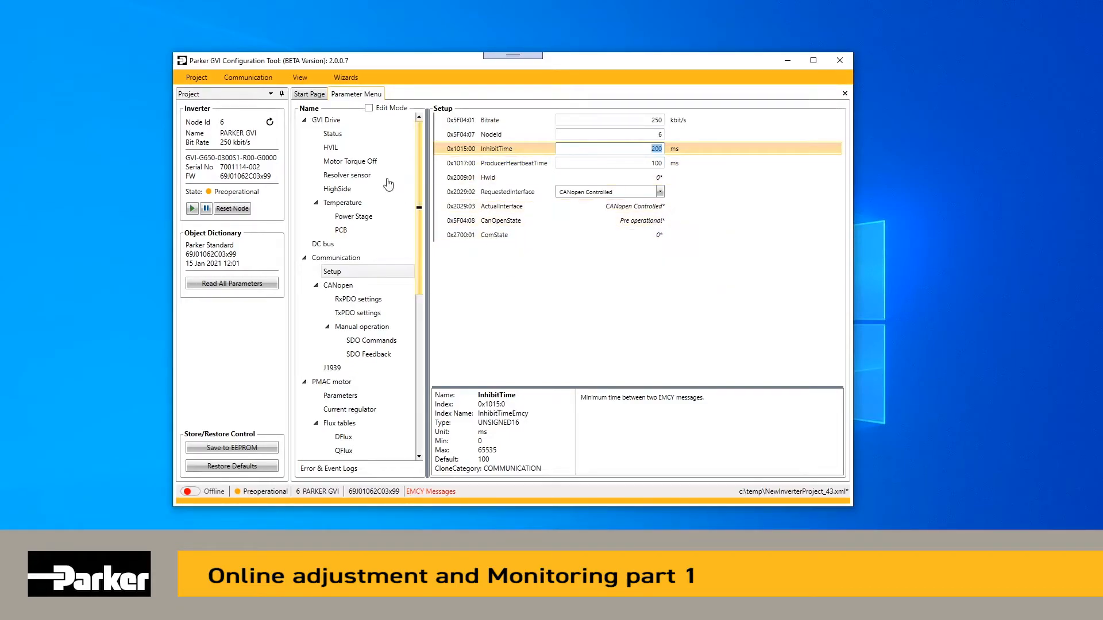
# - Save the project as MySecondProject in C:\temp and check its entry among the recent projects
pyautogui.click(200, 80)
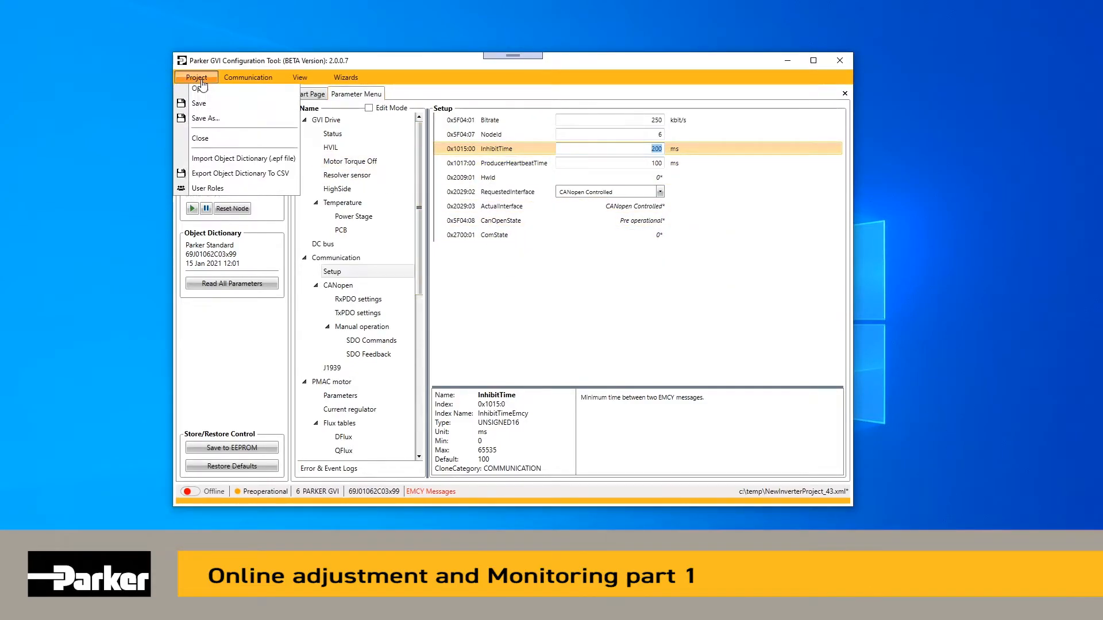
pyautogui.click(222, 139)
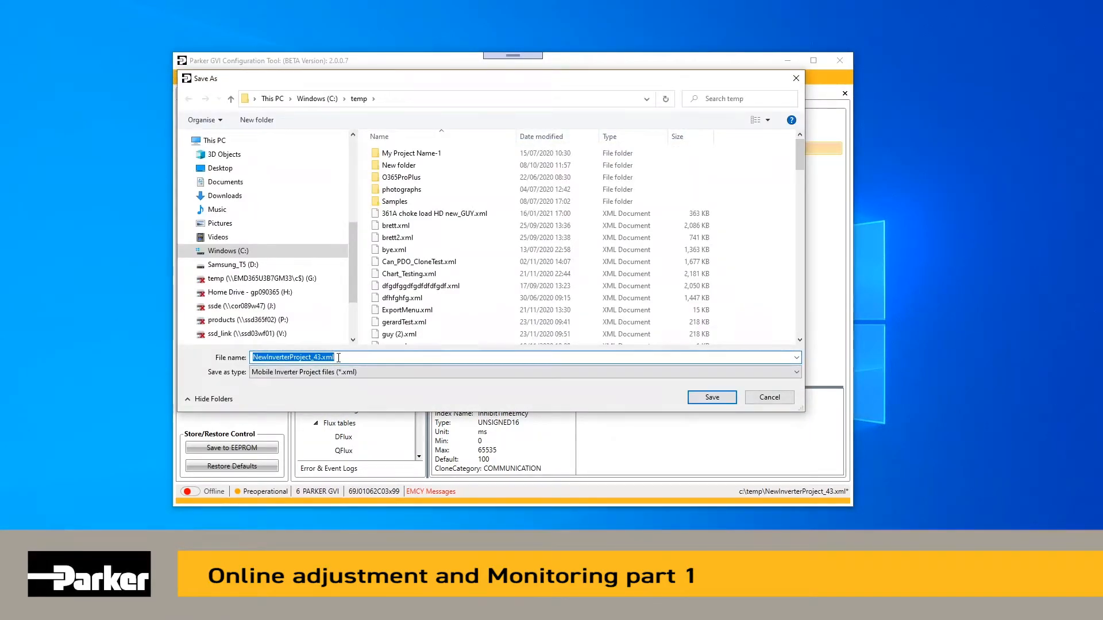
pyautogui.write('My')
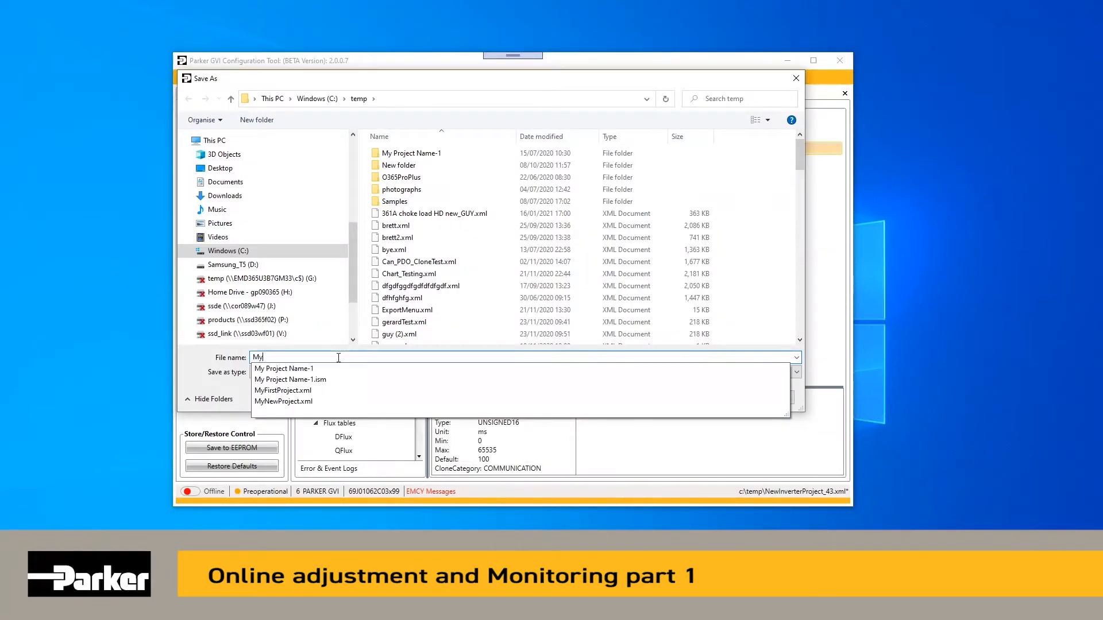
pyautogui.write('SecondProject')
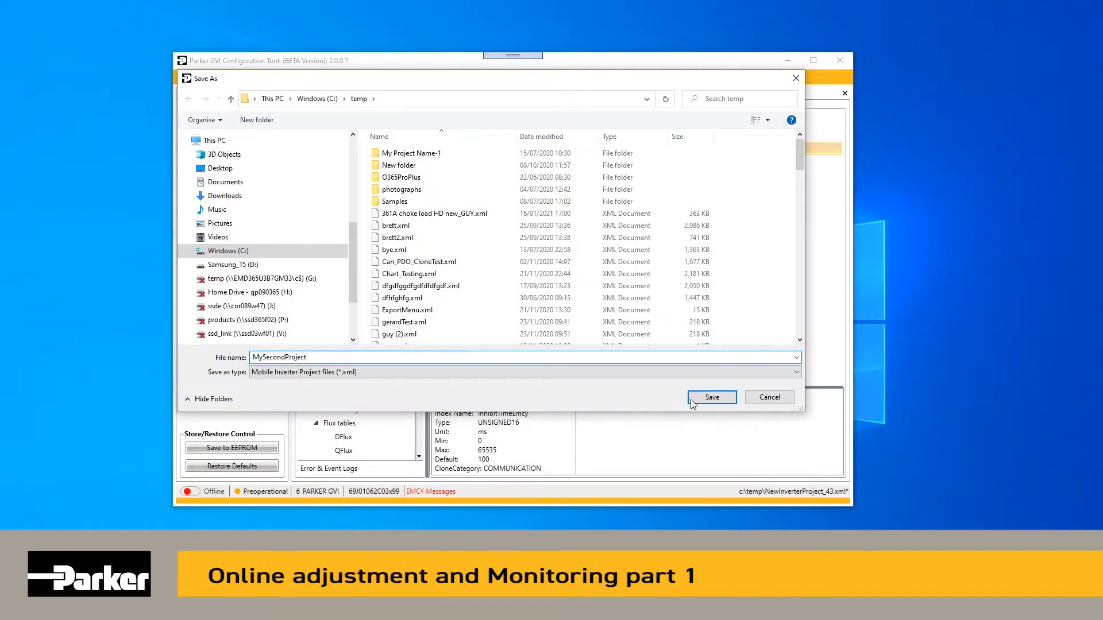
pyautogui.click(712, 397)
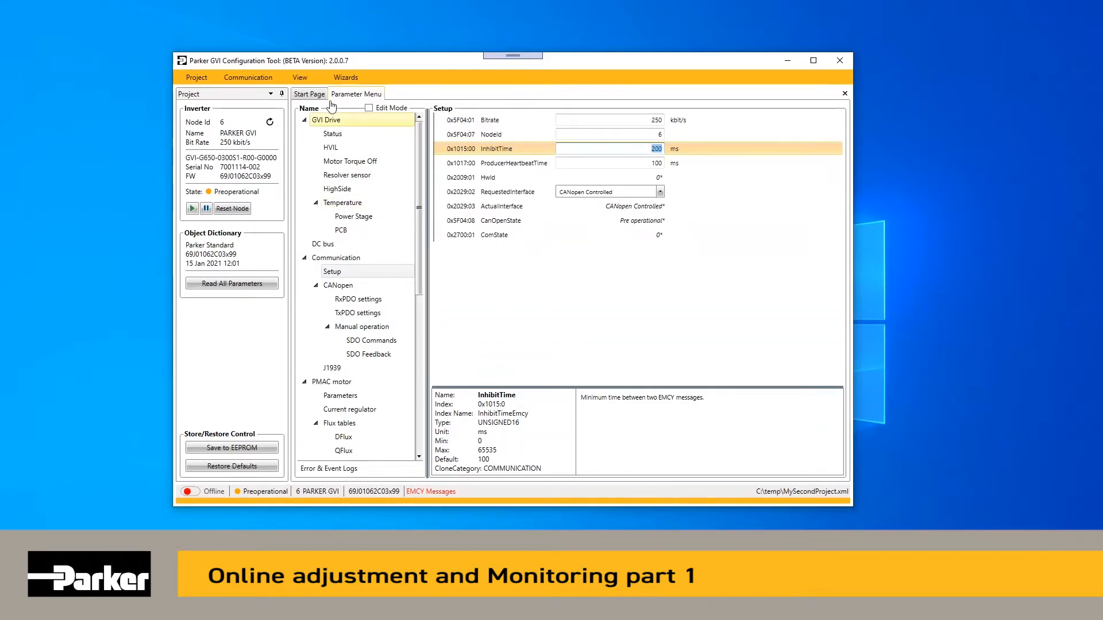
pyautogui.click(310, 95)
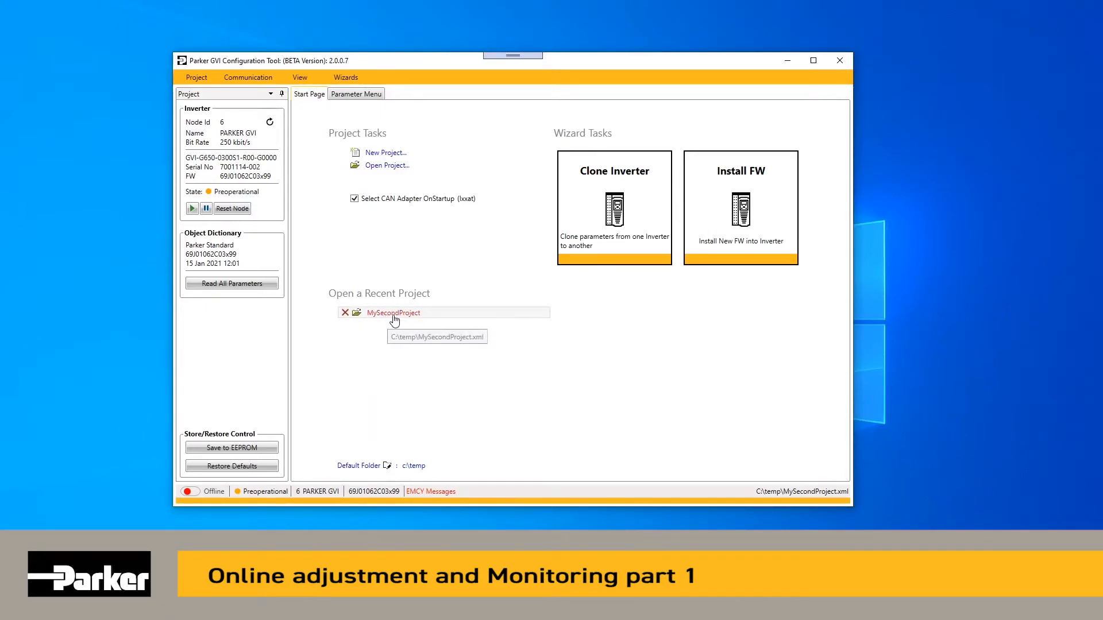
pyautogui.click(356, 95)
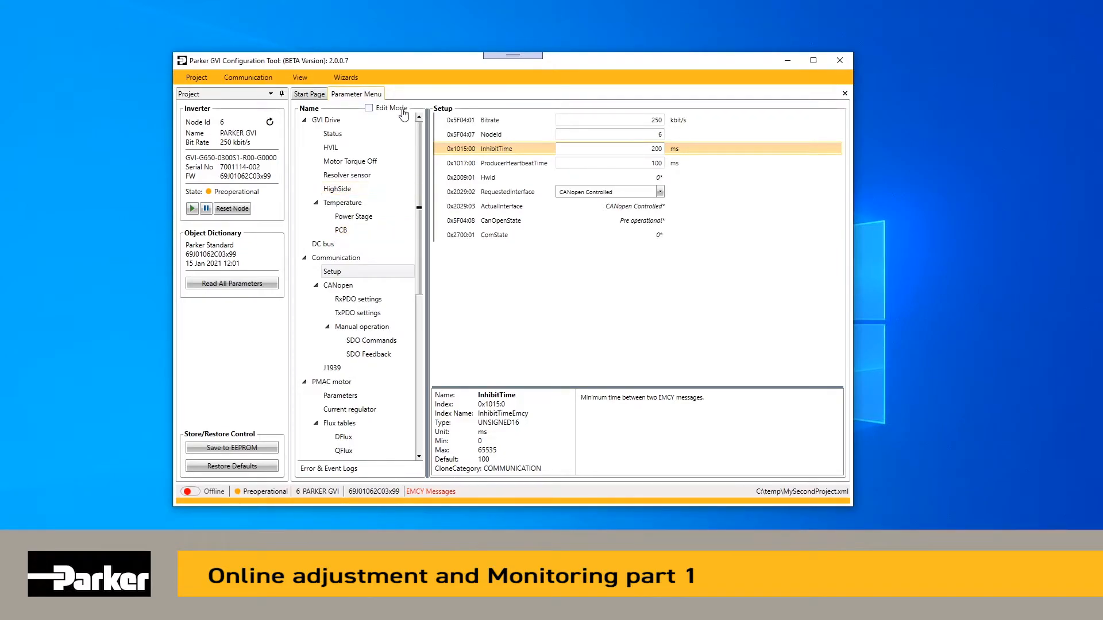
pyautogui.moveTo(381, 62); pyautogui.dragTo(394, 67)
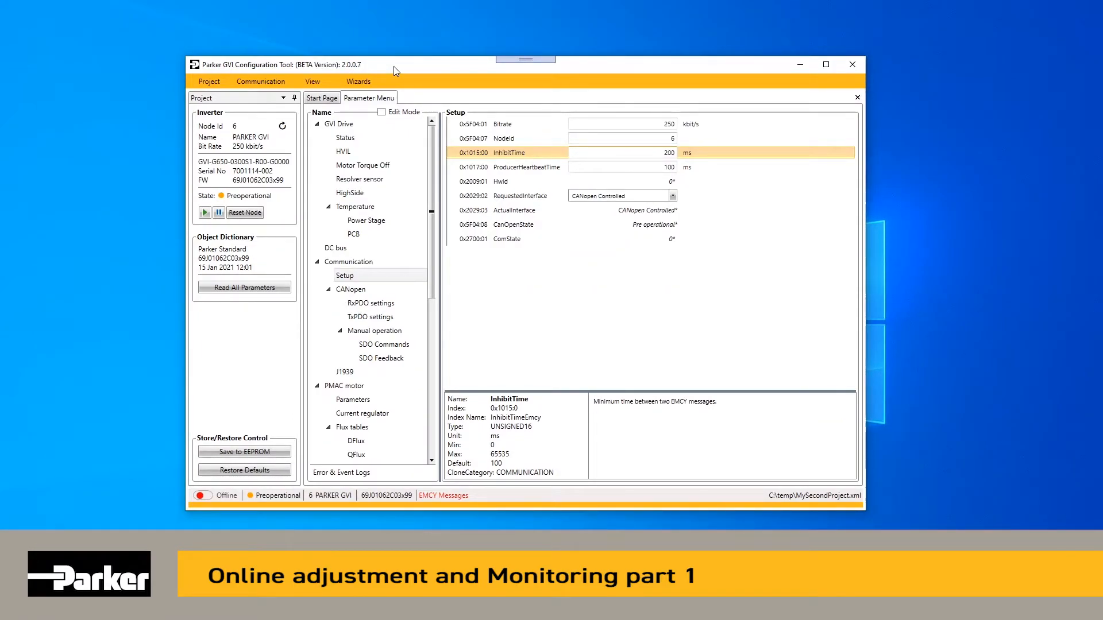
pyautogui.moveTo(410, 67); pyautogui.dragTo(414, 60)
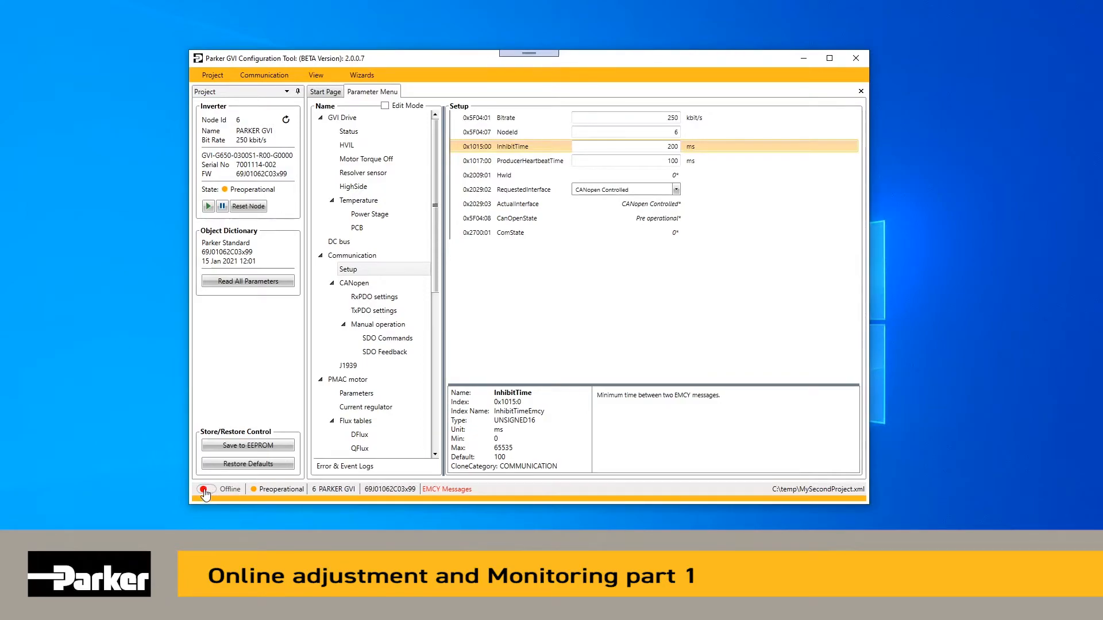
# - Go online with the inverter without reading or writing any values, after reviewing the Read From Inverter and Write To Inverter options
pyautogui.click(267, 76)
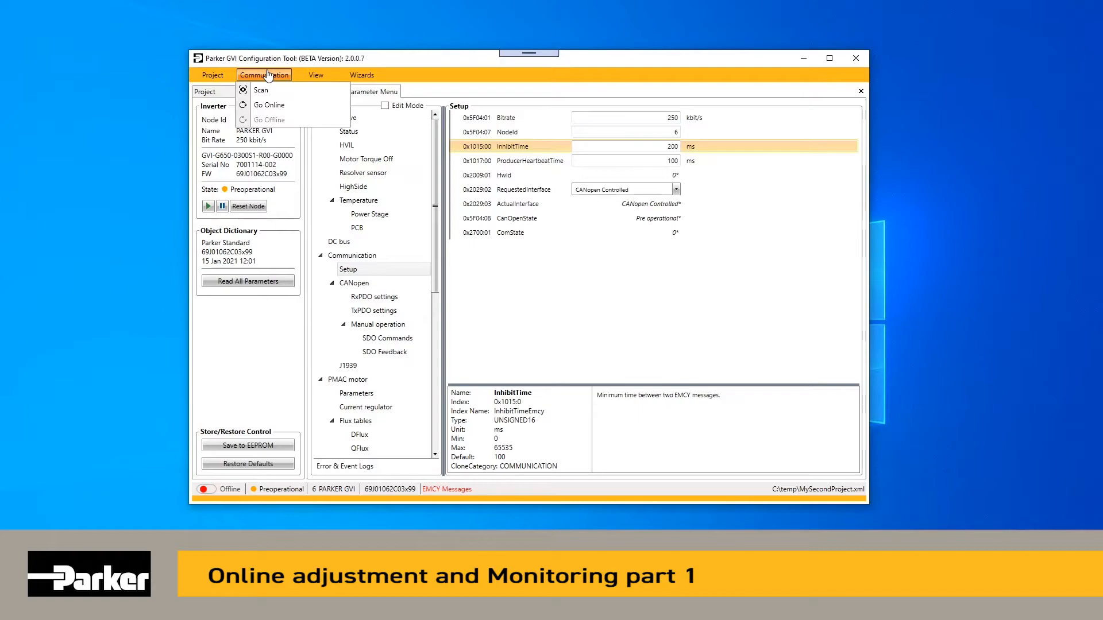
pyautogui.click(278, 109)
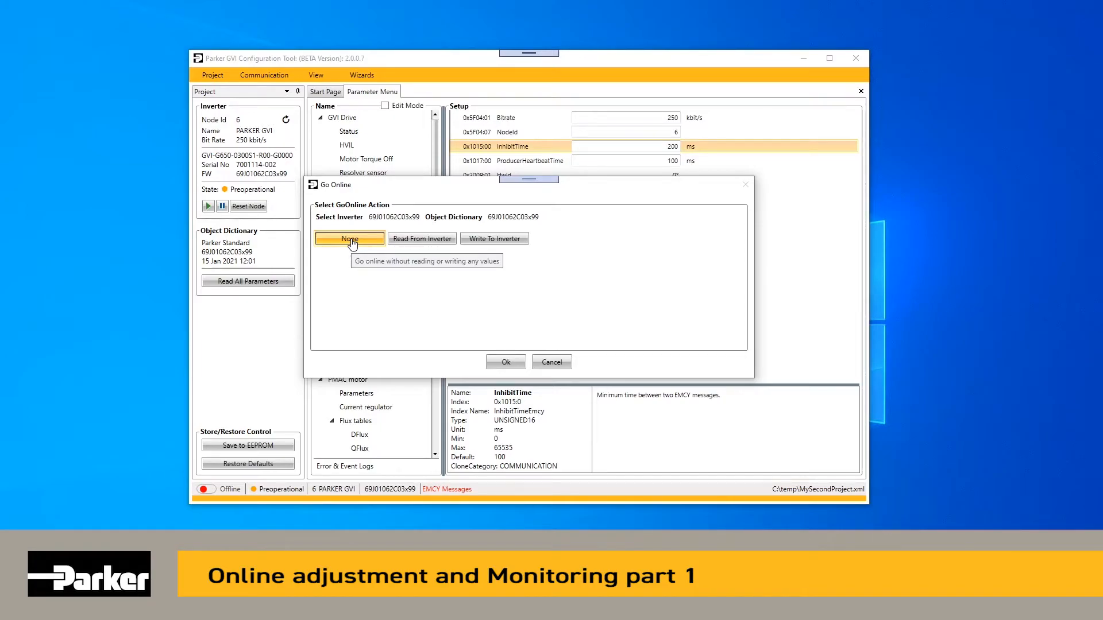
pyautogui.click(418, 241)
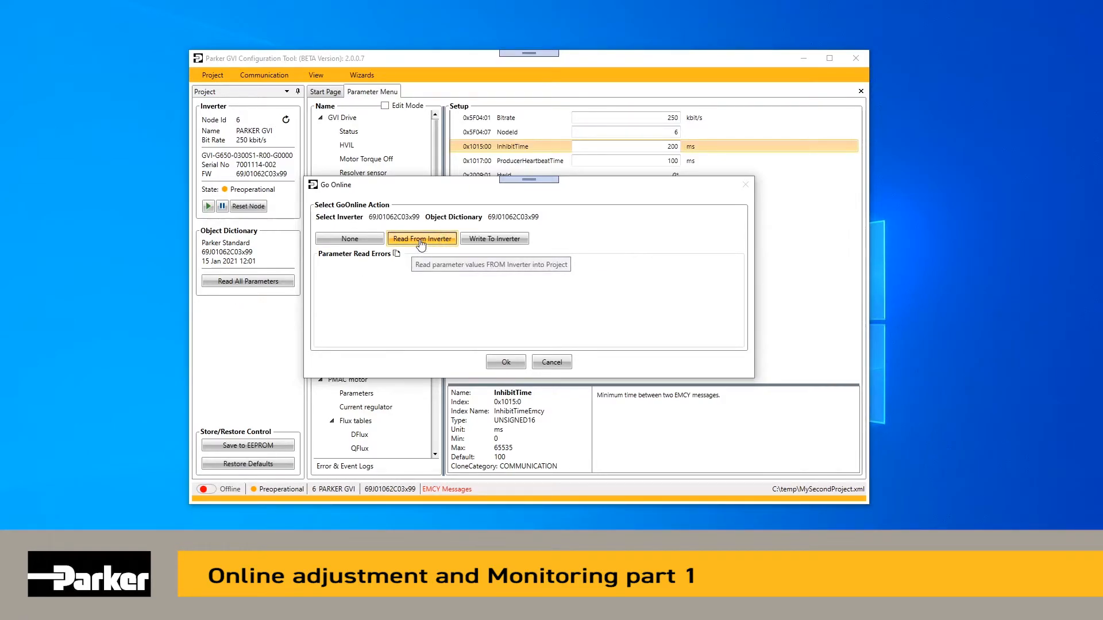
pyautogui.click(492, 244)
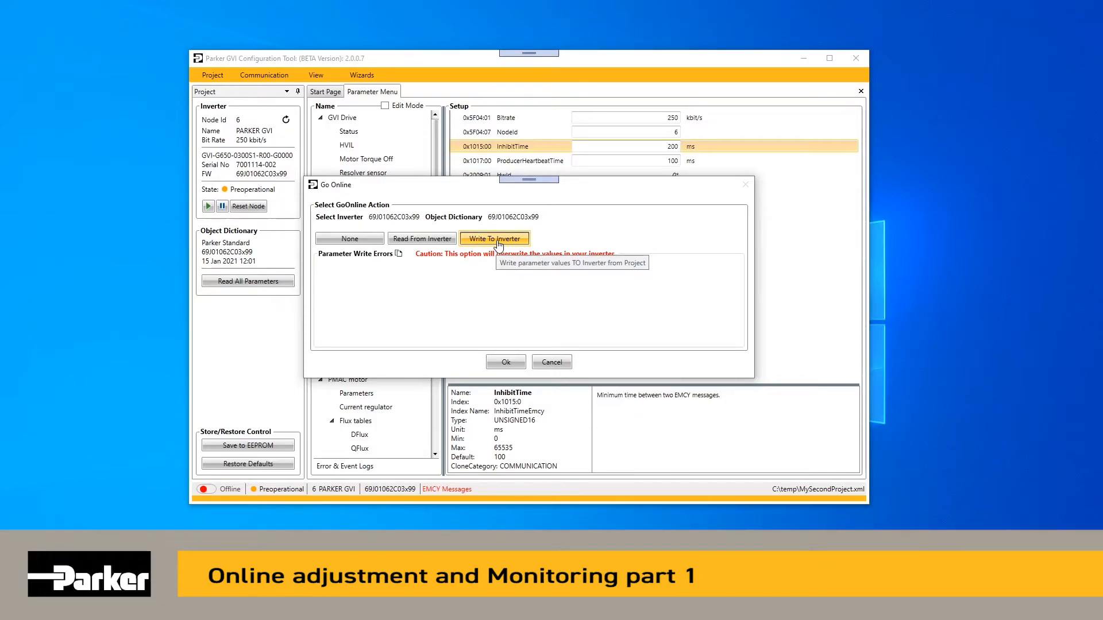
pyautogui.click(347, 239)
pyautogui.click(506, 361)
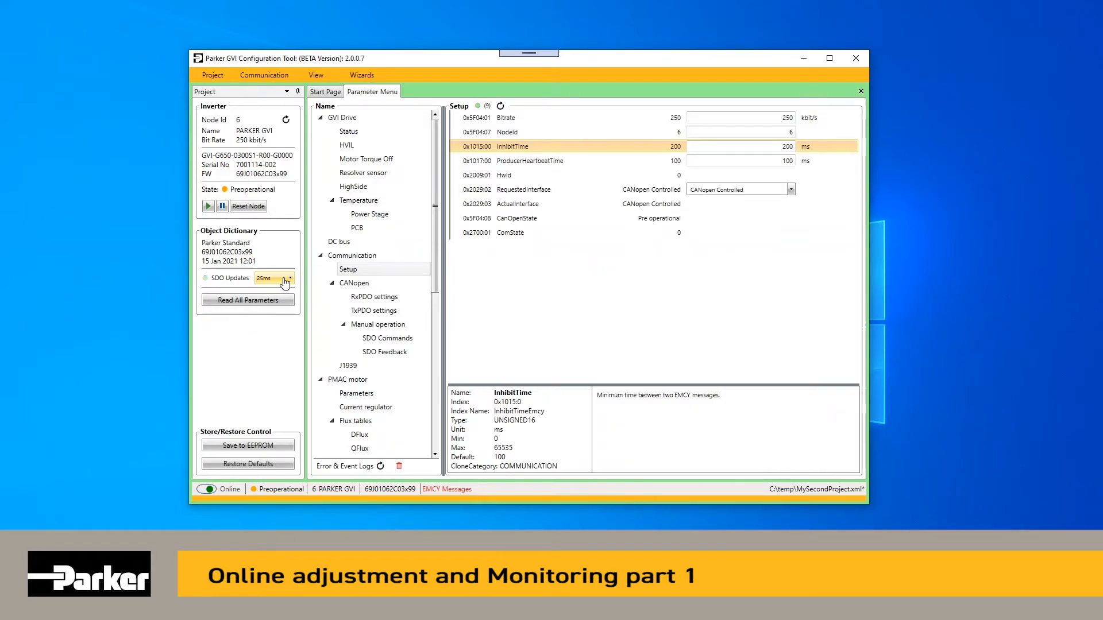
# - Examine the online values and descriptions of Bitrate and NodeId in the communication setup parameters
pyautogui.click(513, 121)
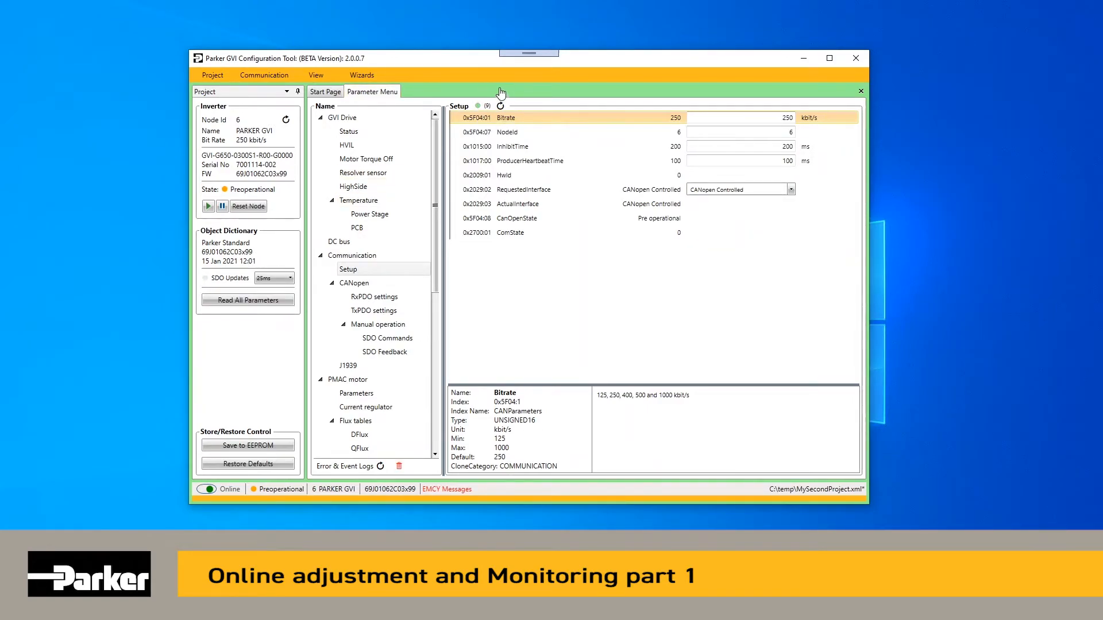
pyautogui.click(510, 129)
pyautogui.click(513, 120)
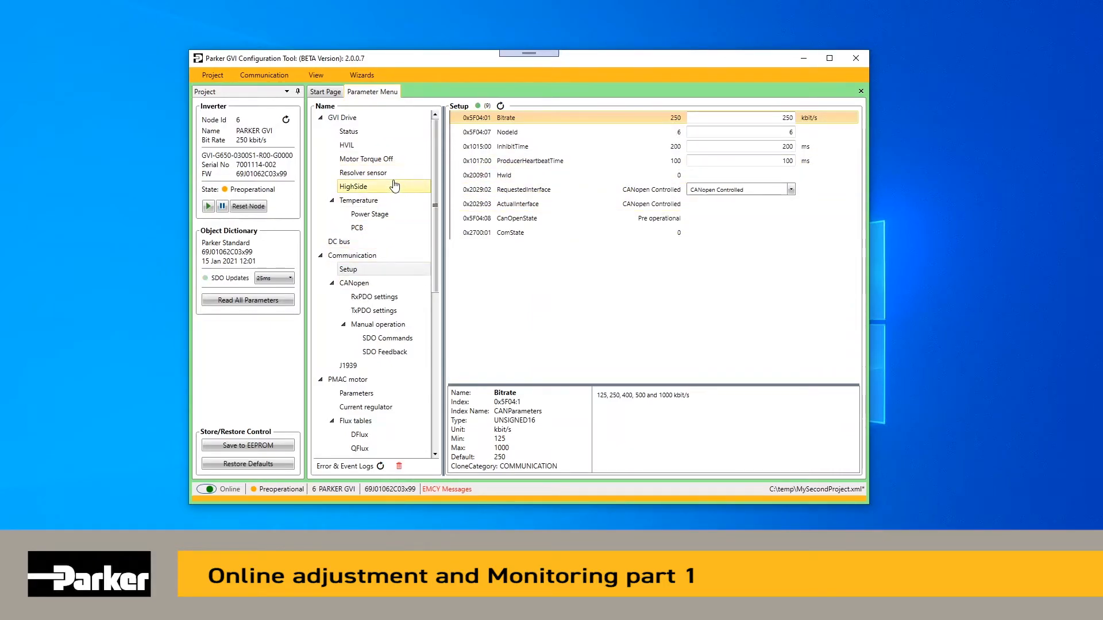
# - Monitor the live Sin2Cos2 and ExcitationLevel values of the resolver sensor
pyautogui.click(377, 178)
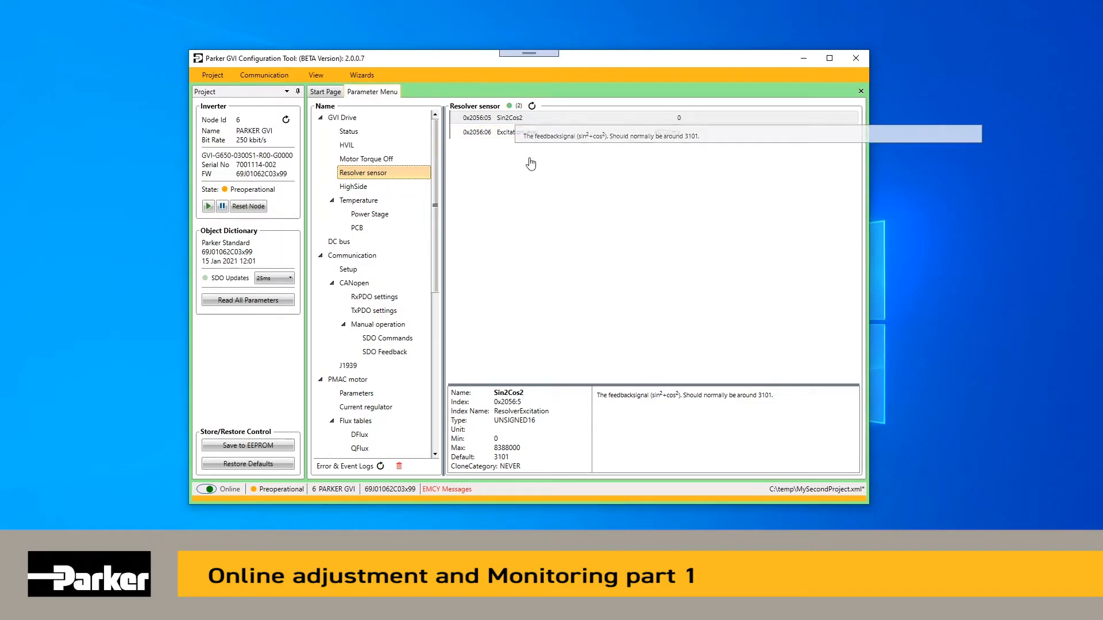
pyautogui.click(521, 133)
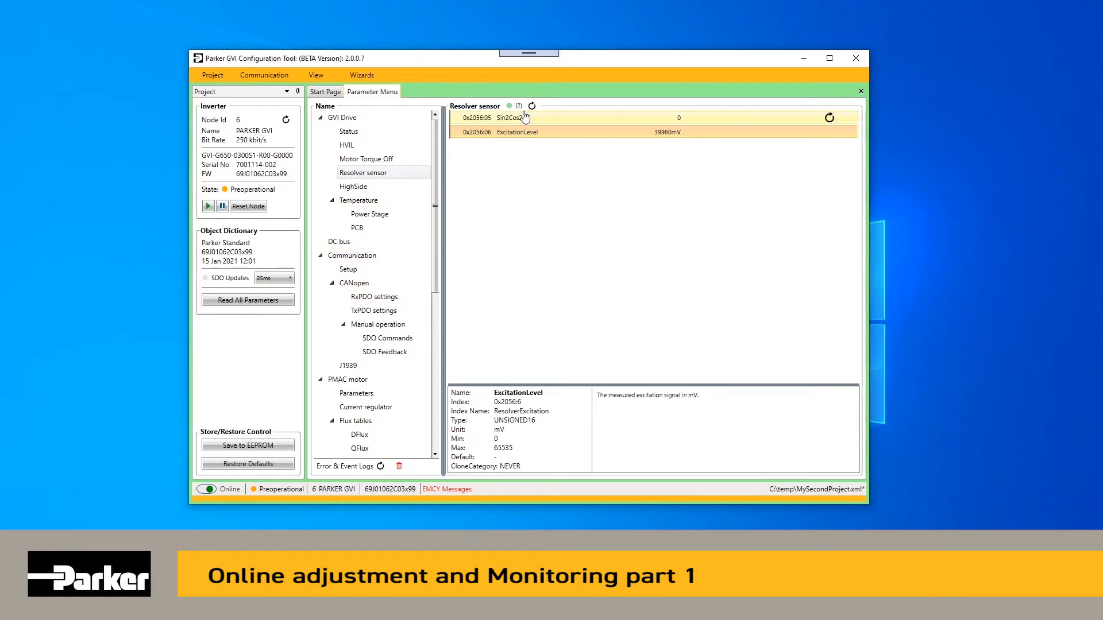
pyautogui.moveTo(520, 110)
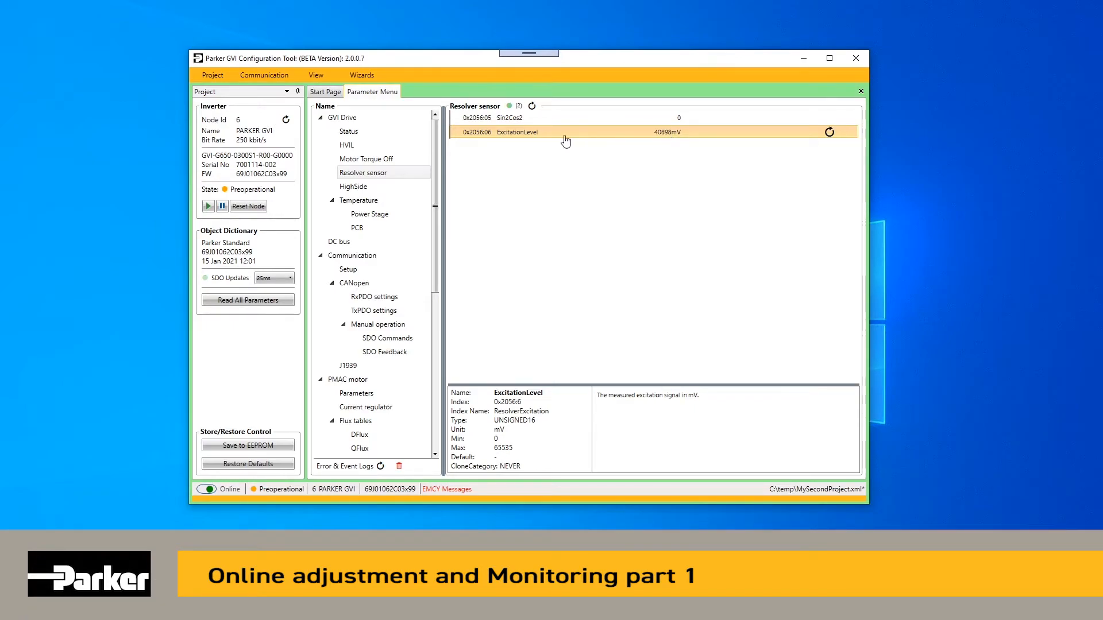
pyautogui.click(540, 119)
pyautogui.click(533, 133)
# - Set ProducerHeartbeatTime in the communication setup to 200 ms and write it to the inverter
pyautogui.click(349, 270)
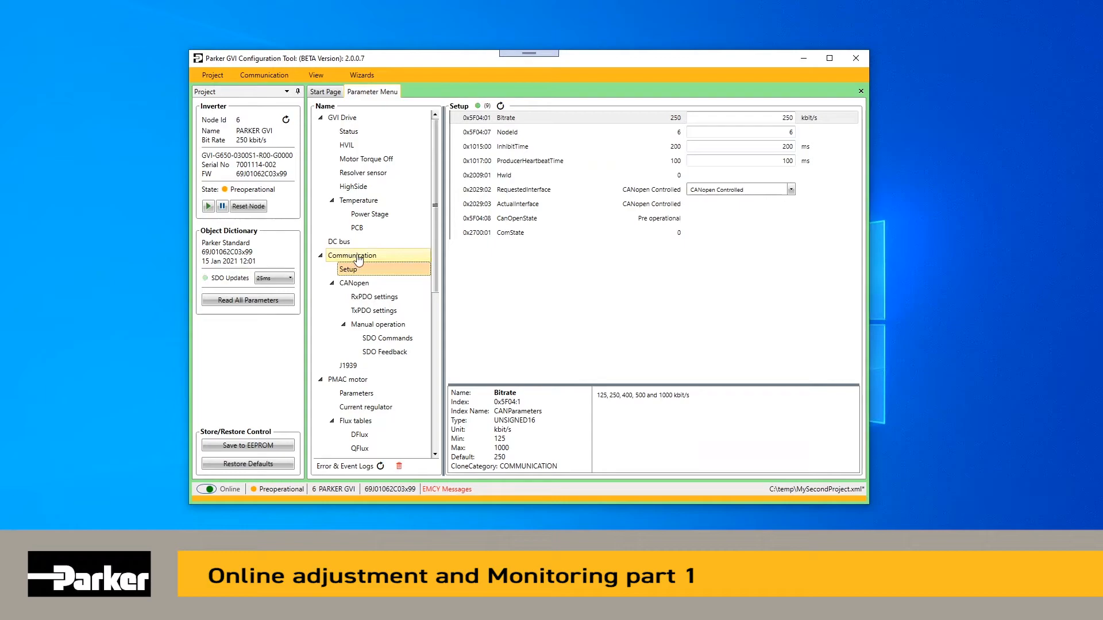
pyautogui.click(746, 161)
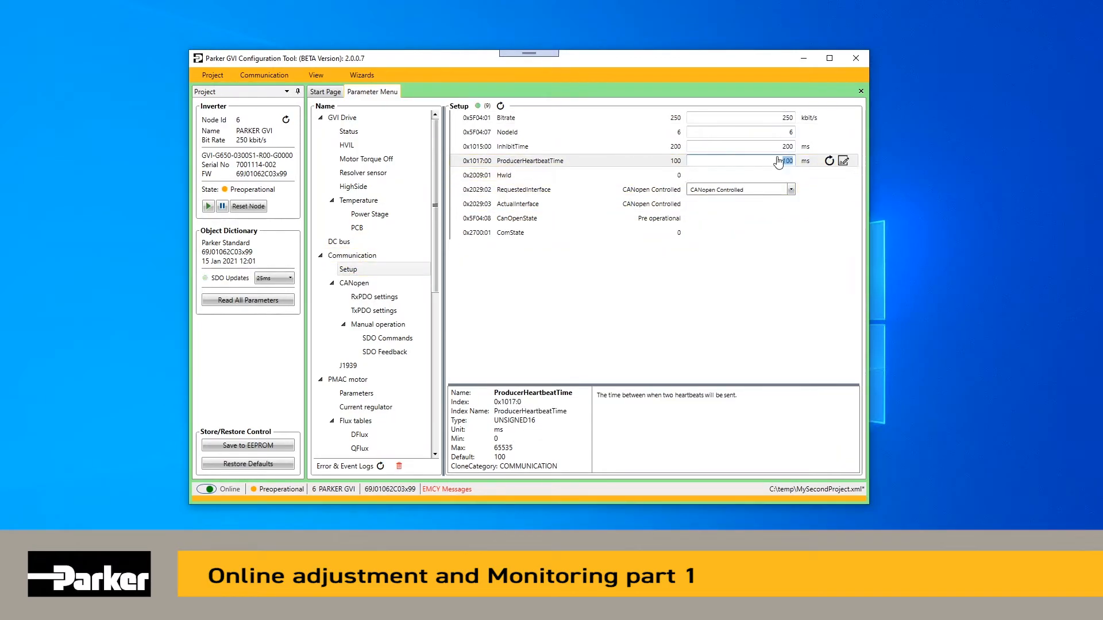
pyautogui.write('2')
pyautogui.click(842, 162)
# - Try to write -9 ms to ProducerHeartbeatTime, check its allowed range, and read the value back from the inverter
pyautogui.doubleClick(770, 162)
pyautogui.click(768, 161)
pyautogui.click(776, 148)
pyautogui.click(770, 163)
pyautogui.press('BackSpace')
pyautogui.write('-9')
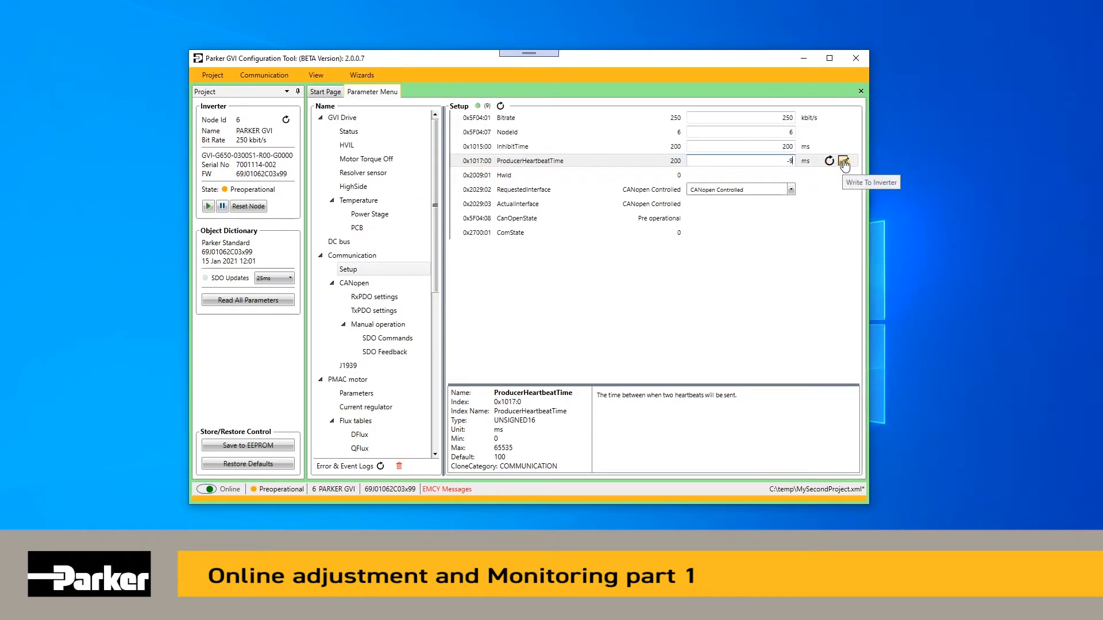
pyautogui.click(843, 162)
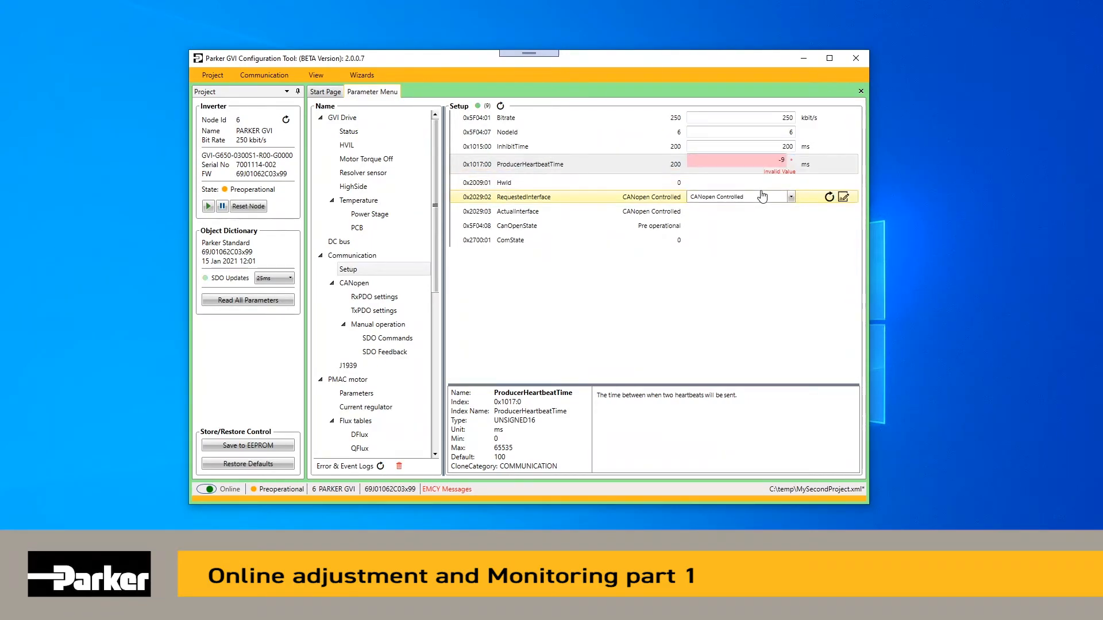
pyautogui.moveTo(754, 172)
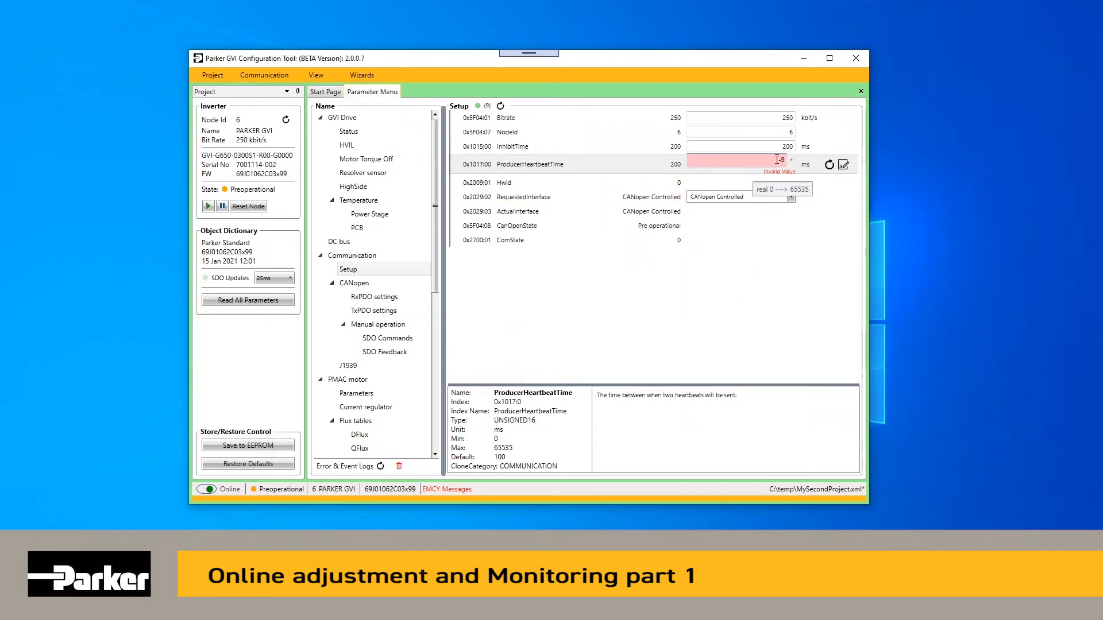
pyautogui.click(829, 166)
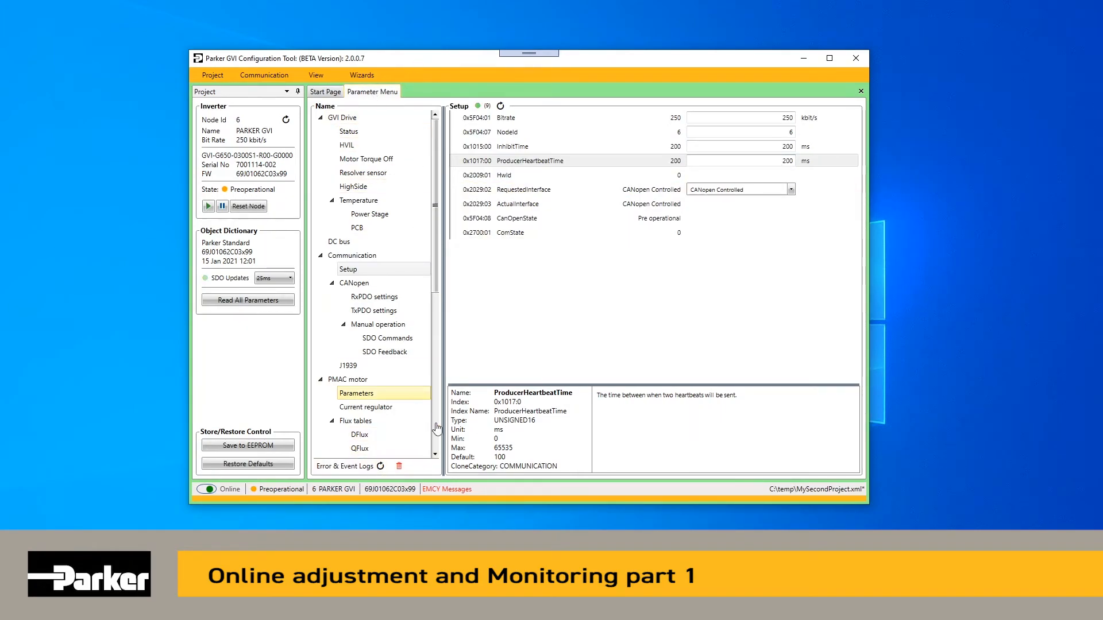
# - Examine the CanOpenErrorLog and ActiveEvents entries in the inverter's error and event logs
pyautogui.click(352, 469)
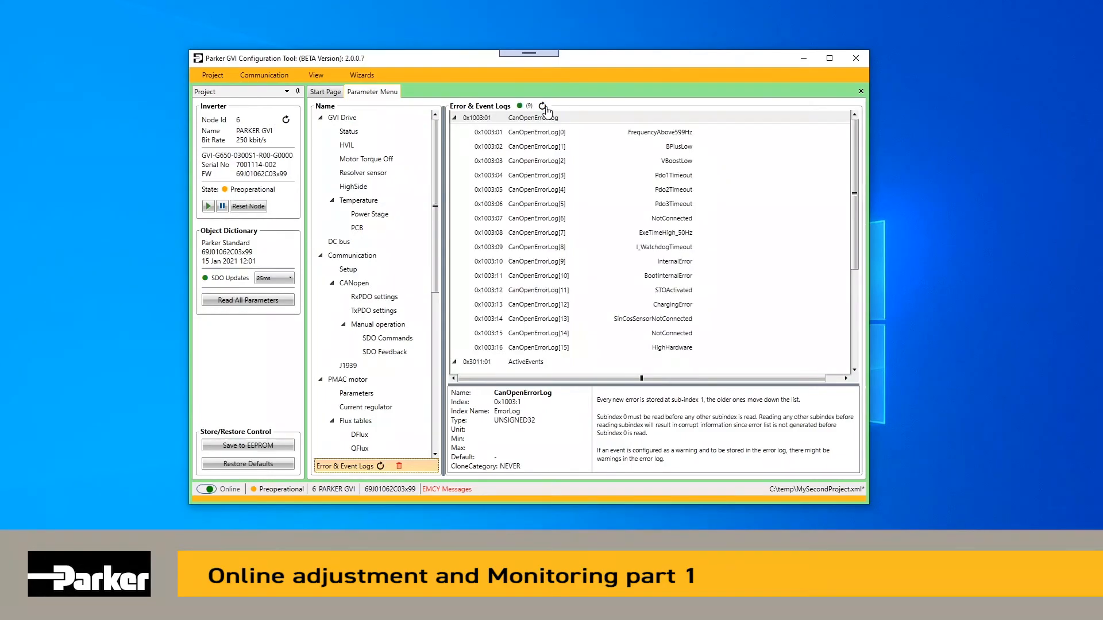
pyautogui.scroll(-4, 569, 224)
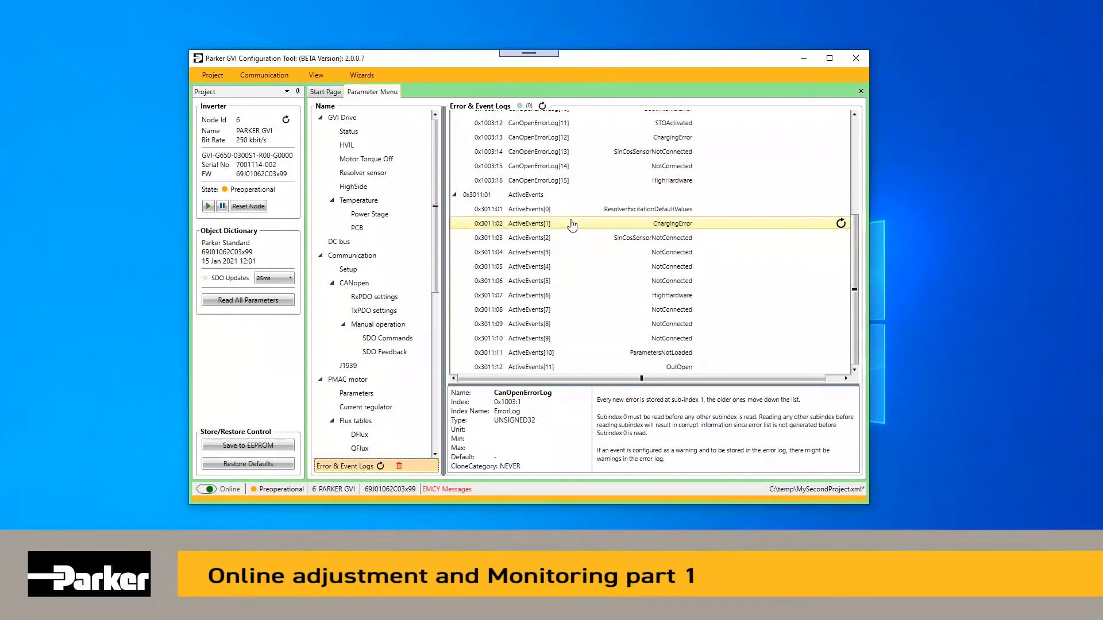
pyautogui.scroll(4, 572, 224)
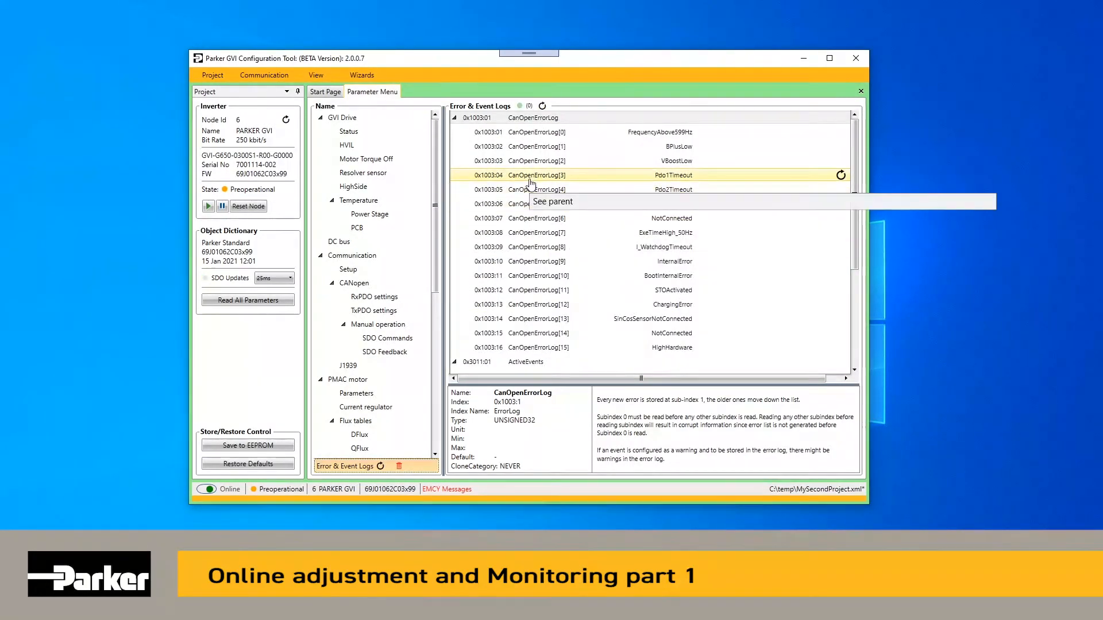
pyautogui.click(541, 135)
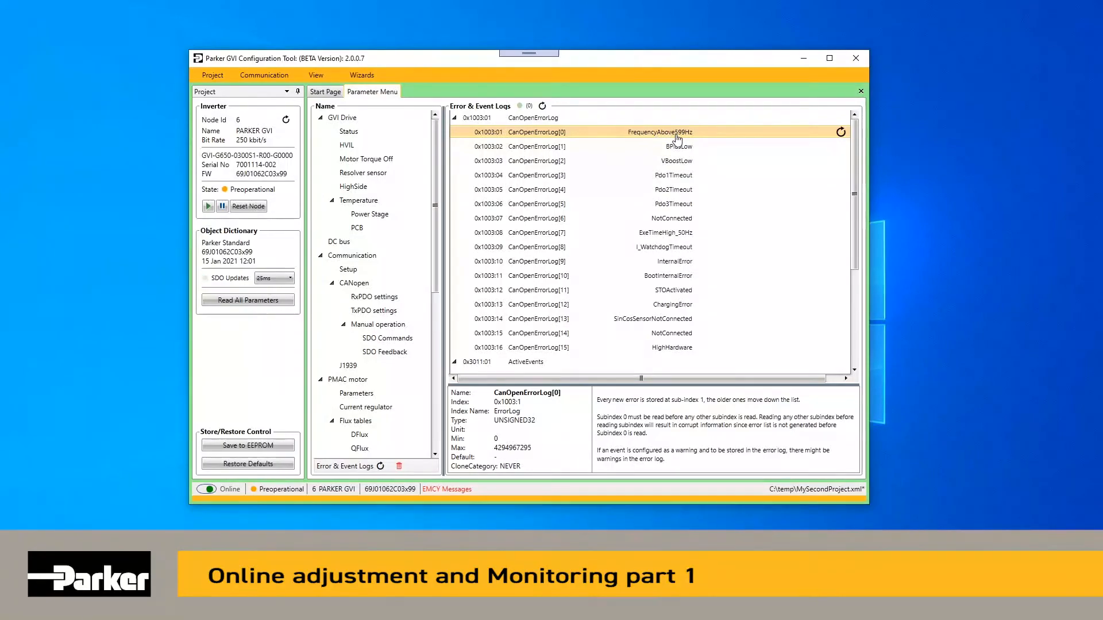
pyautogui.moveTo(684, 136)
pyautogui.click(569, 151)
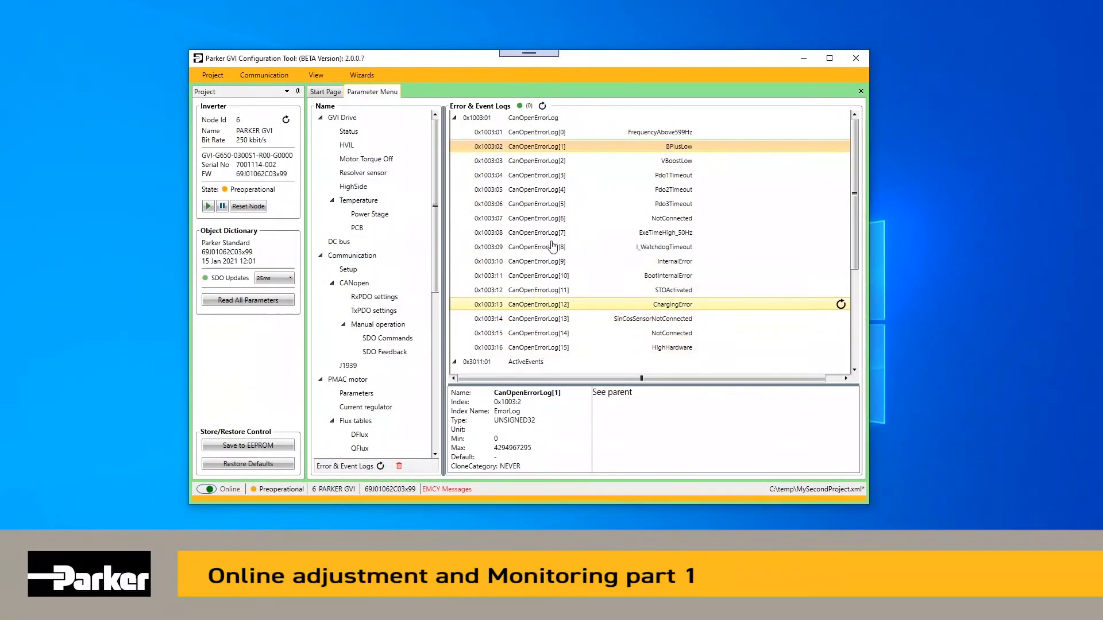
pyautogui.moveTo(554, 242)
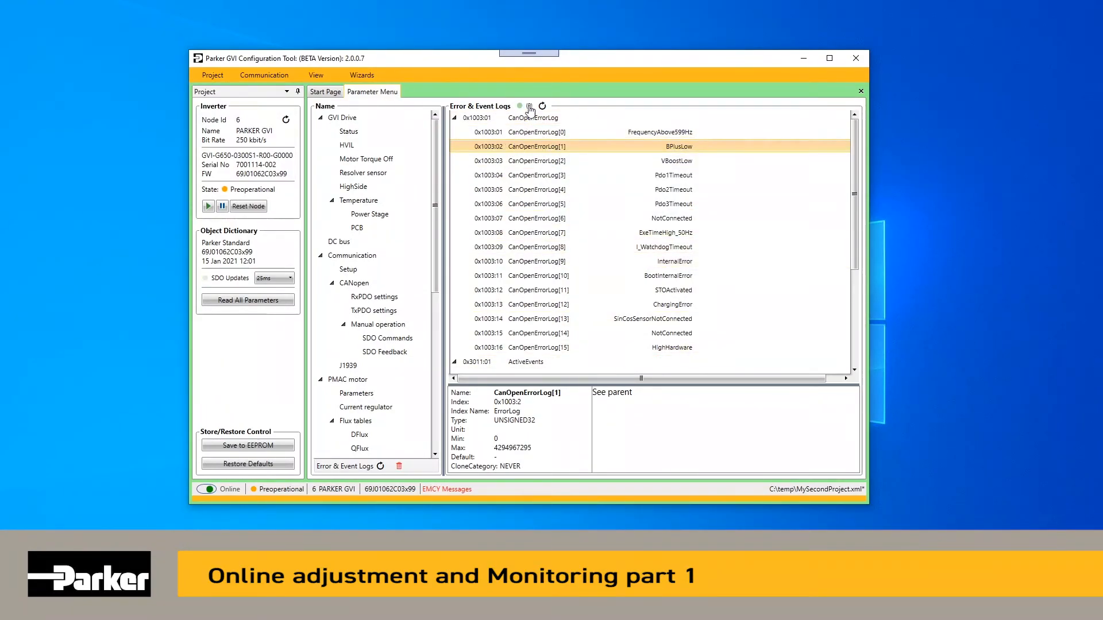
# - Review CanOpenErrorLog[0] through CanOpenErrorLog[3] and read all the error and event log parameters again
pyautogui.moveTo(528, 110)
pyautogui.click(535, 132)
pyautogui.click(537, 148)
pyautogui.click(538, 163)
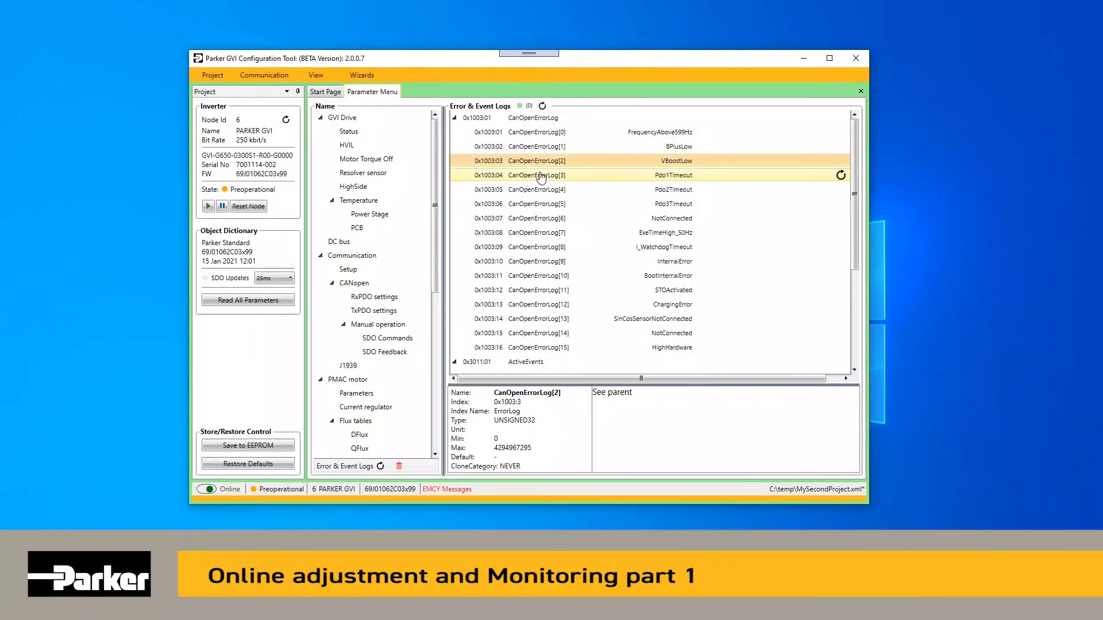
pyautogui.click(539, 176)
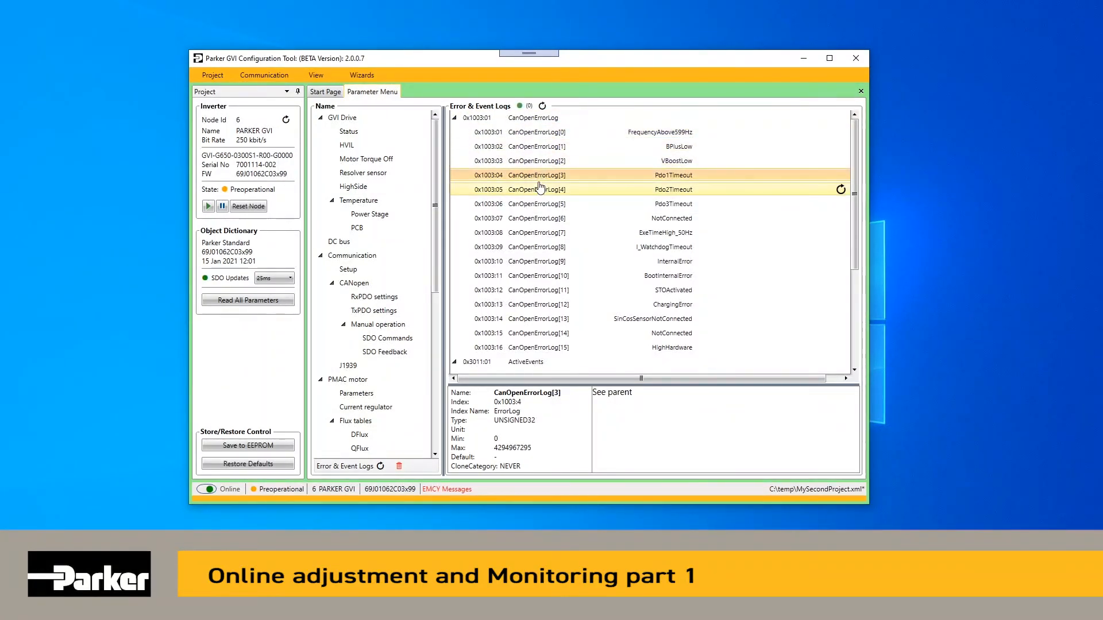
pyautogui.click(542, 106)
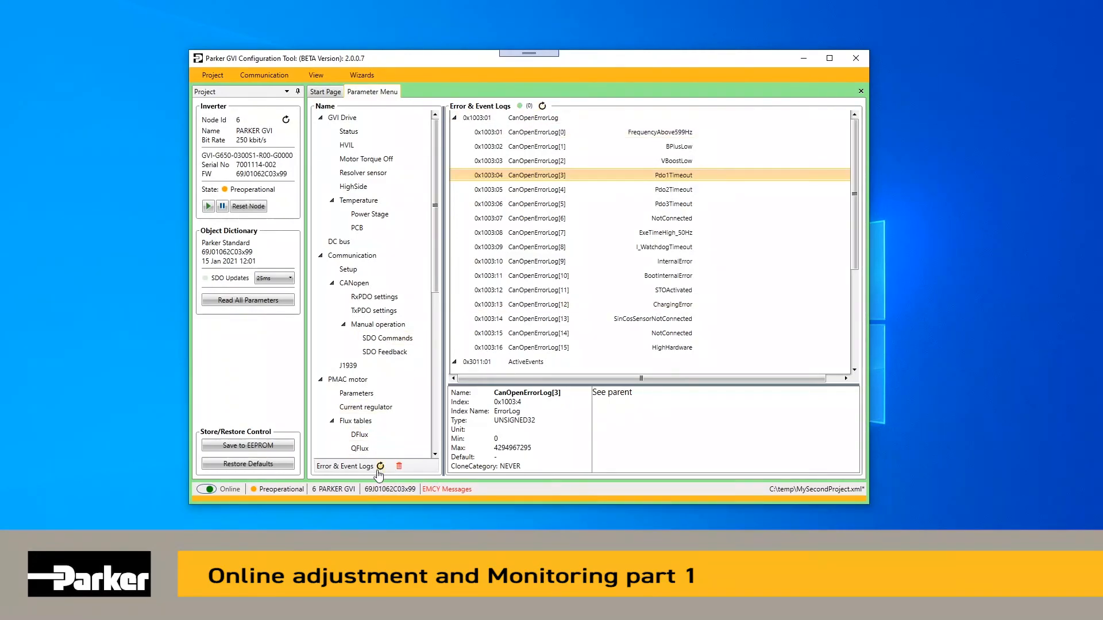
pyautogui.click(543, 108)
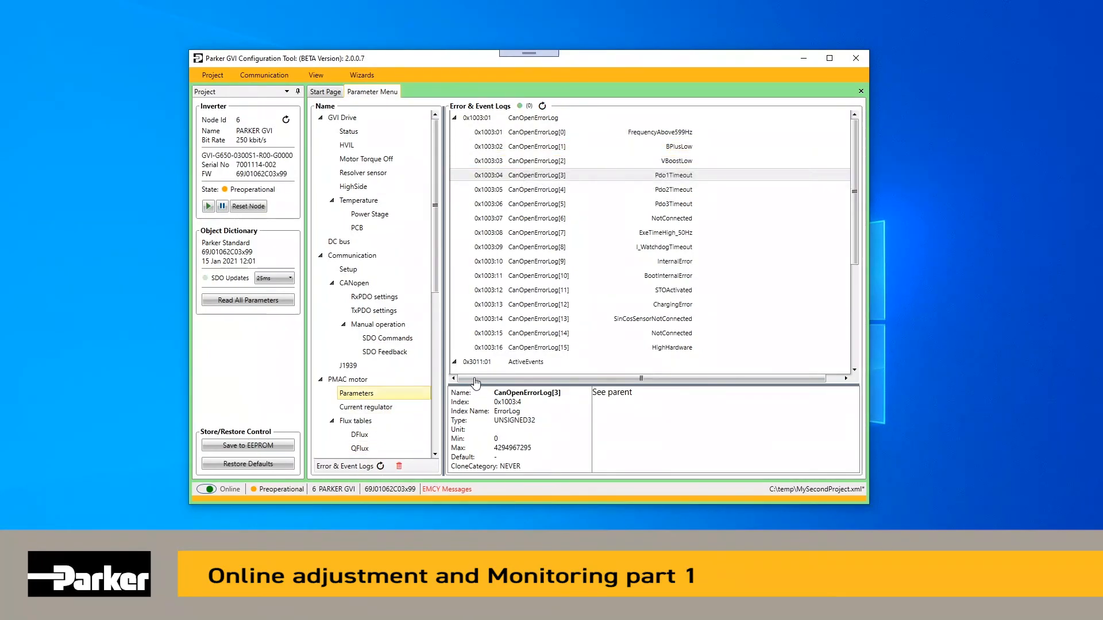
# - Clear the inverter's error log, reread the error and event logs, and check CanOpenErrorLog[0]
pyautogui.click(399, 468)
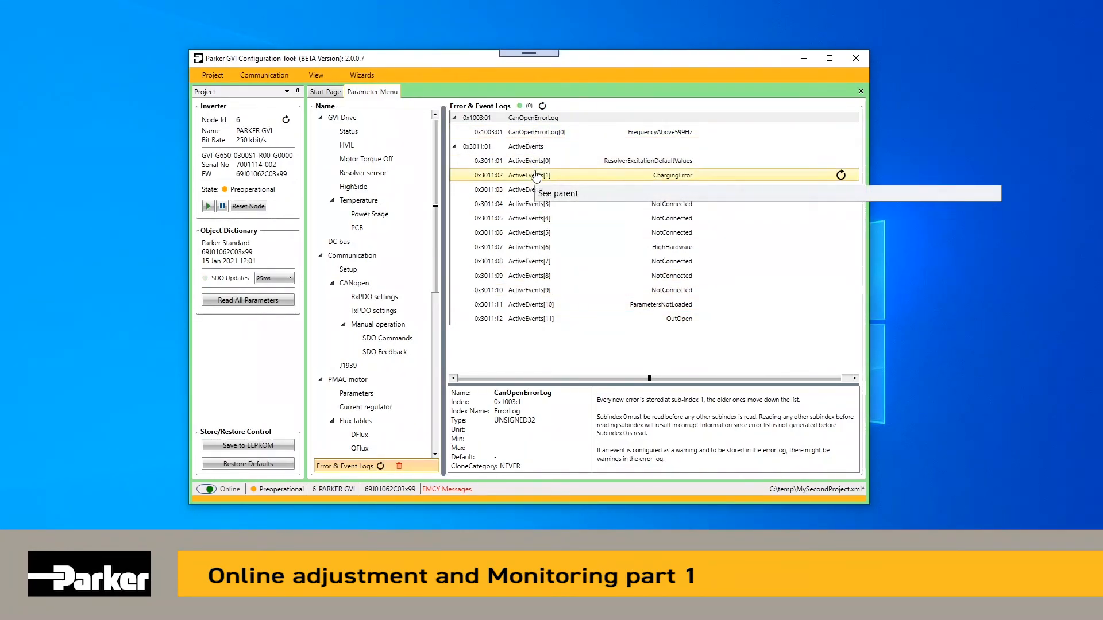
pyautogui.moveTo(543, 167)
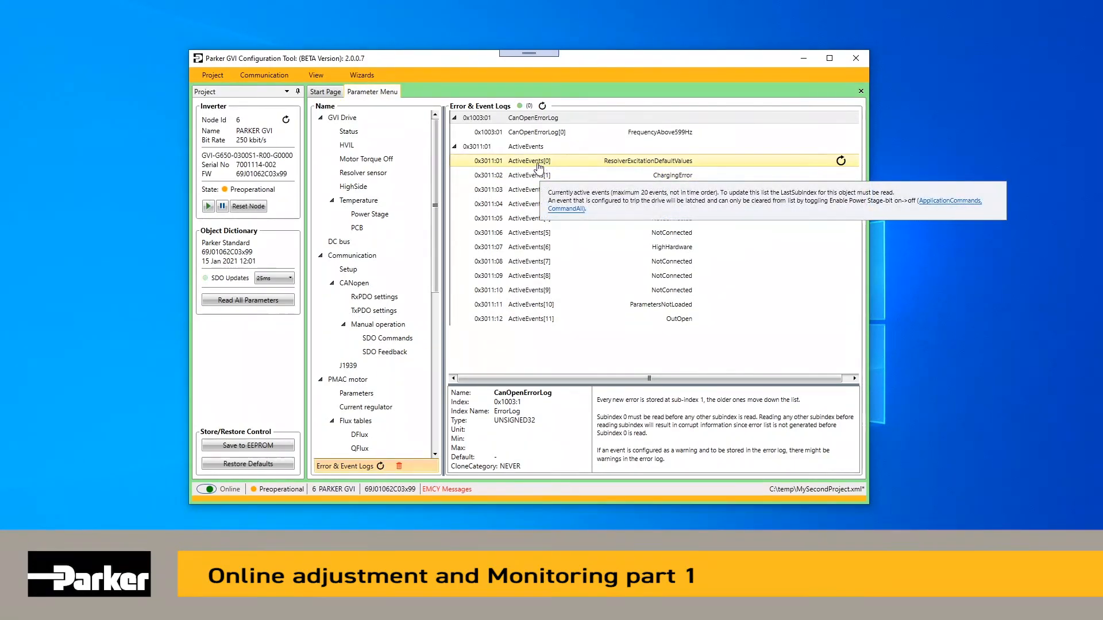
pyautogui.moveTo(534, 134)
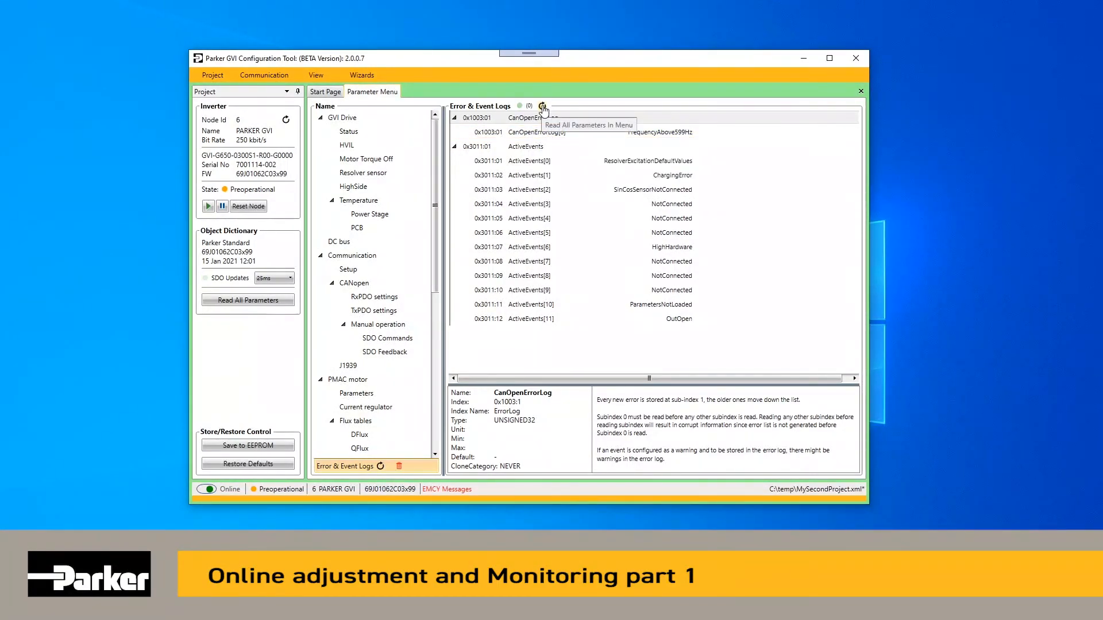
pyautogui.click(542, 108)
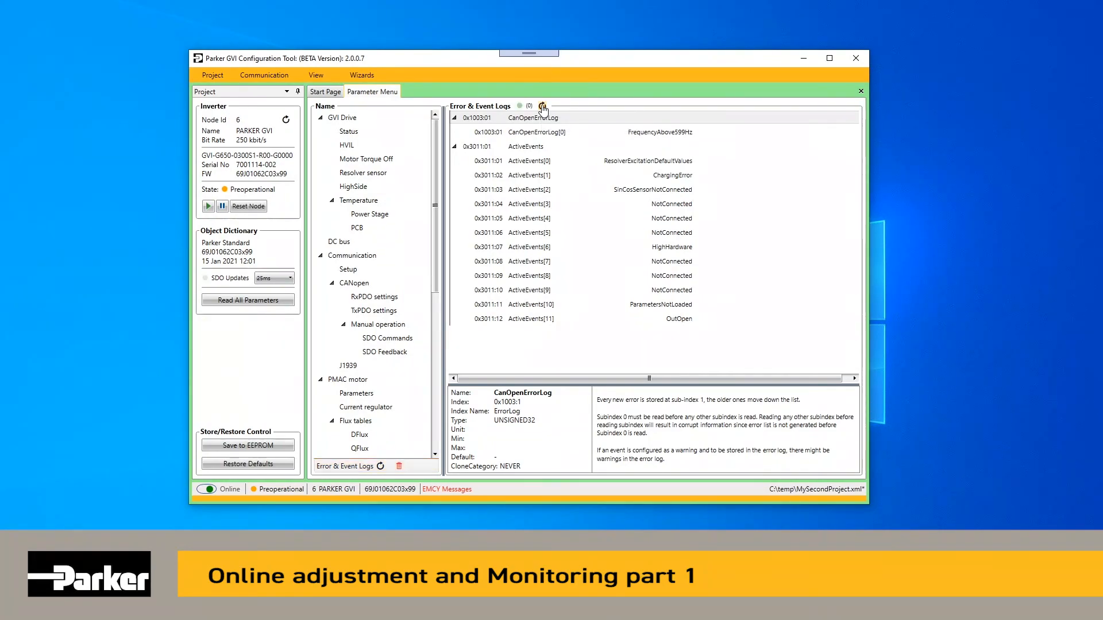
pyautogui.click(569, 138)
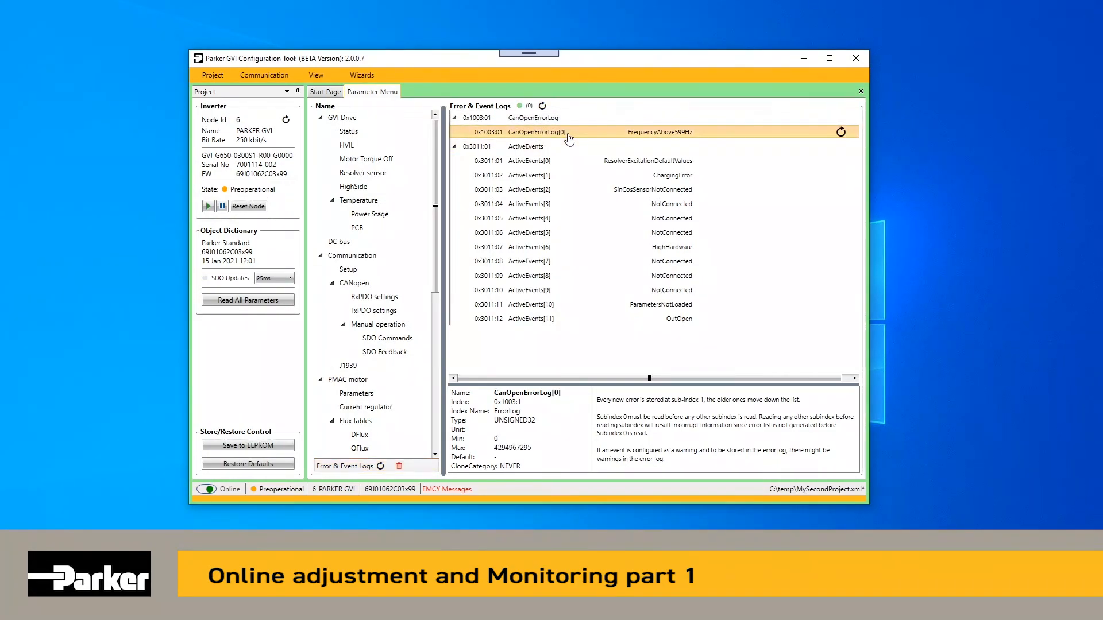